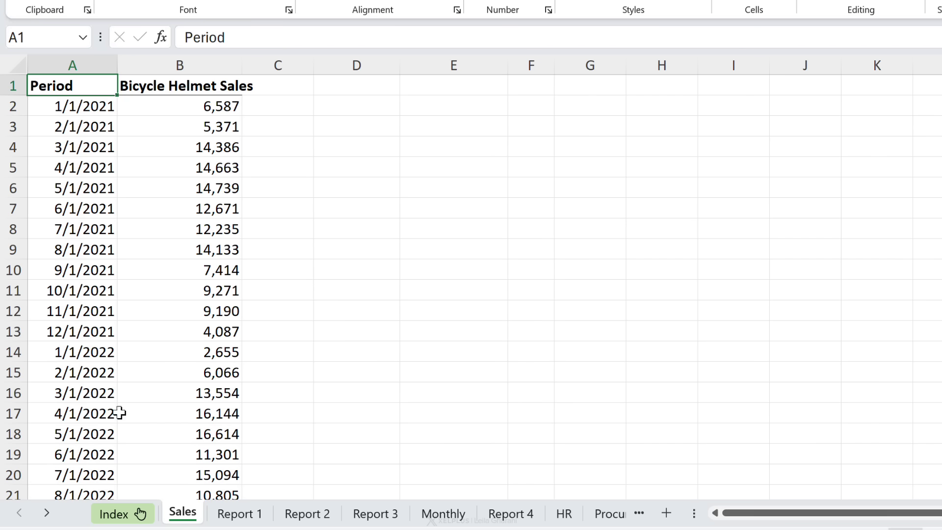
- Scroll the sheet tab strip right to reveal the later sheets, including Final and Expand
{"action": "left_click", "coordinate": [51, 511]}
{"action": "left_click", "coordinate": [47, 513]}
{"action": "left_click", "coordinate": [47, 512]}
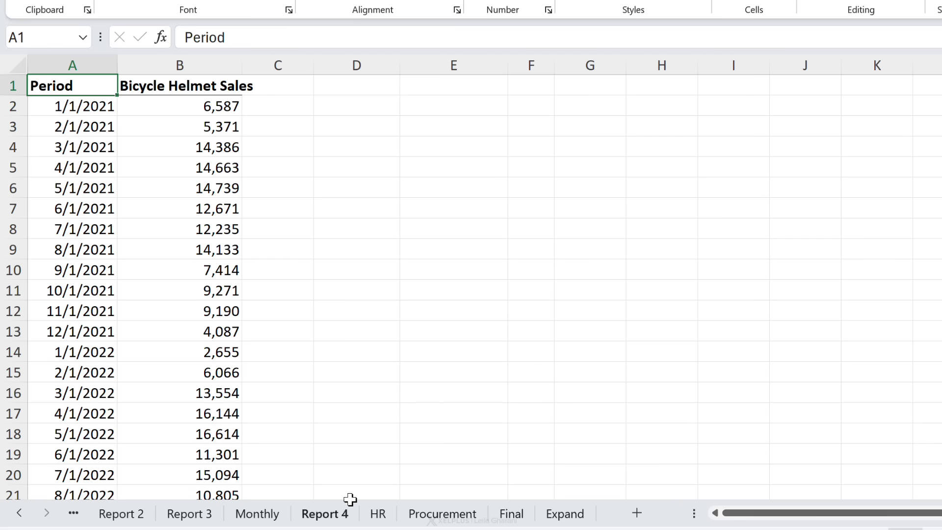
- Switch to the Final sheet and select the 'More important stuff' heading in A50
{"action": "left_click", "coordinate": [512, 515]}
{"action": "scroll", "coordinate": [287, 289], "scroll_direction": "down", "scroll_amount": 11}
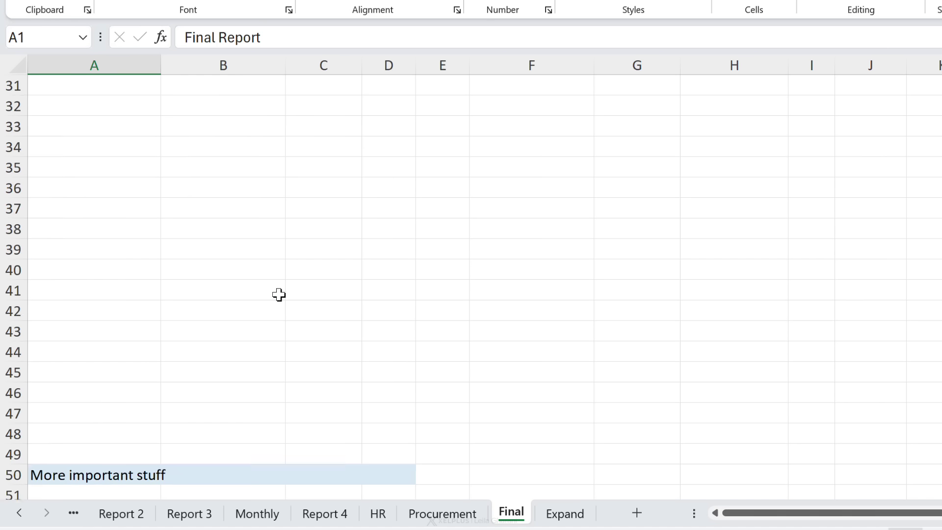
{"action": "scroll", "coordinate": [279, 294], "scroll_direction": "down", "scroll_amount": 5}
{"action": "scroll", "coordinate": [275, 292], "scroll_direction": "up", "scroll_amount": 2}
{"action": "left_click", "coordinate": [93, 231]}
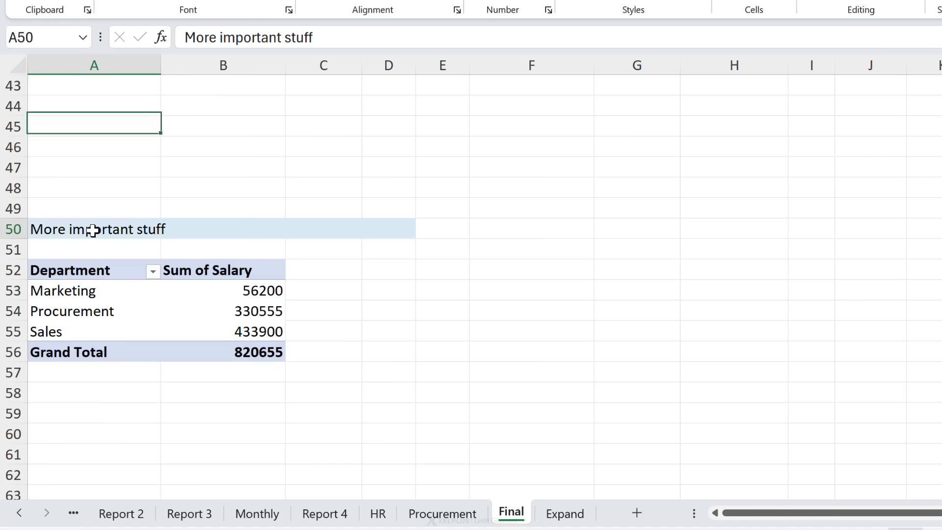
{"action": "scroll", "coordinate": [128, 204], "scroll_direction": "up", "scroll_amount": 14}
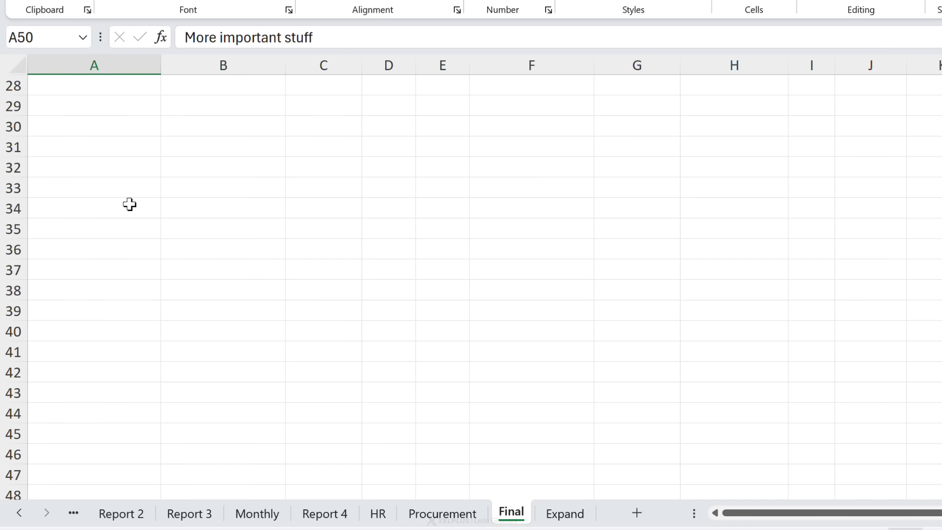
- Look at the empty Report 2 sheet, then scroll the tabs back to Index and forward again
{"action": "left_click", "coordinate": [142, 515]}
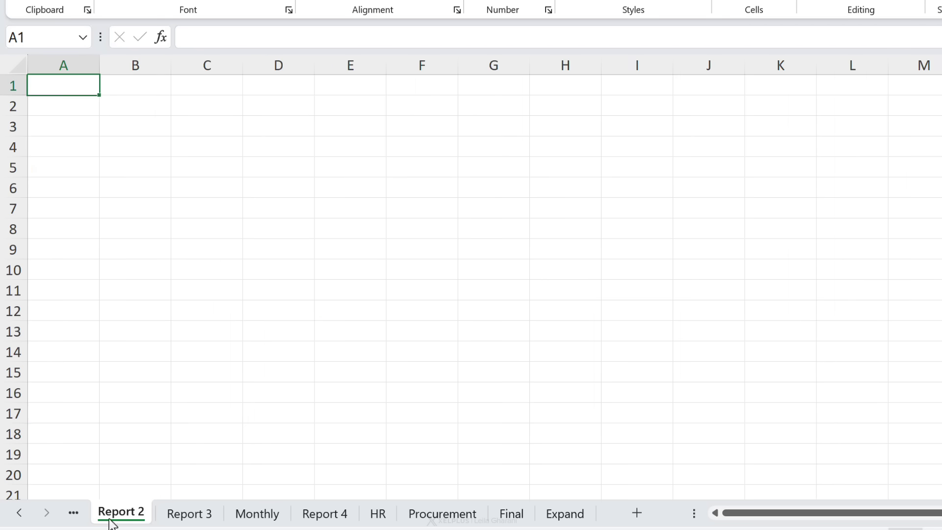
{"action": "left_click", "coordinate": [19, 515]}
{"action": "left_click", "coordinate": [18, 515]}
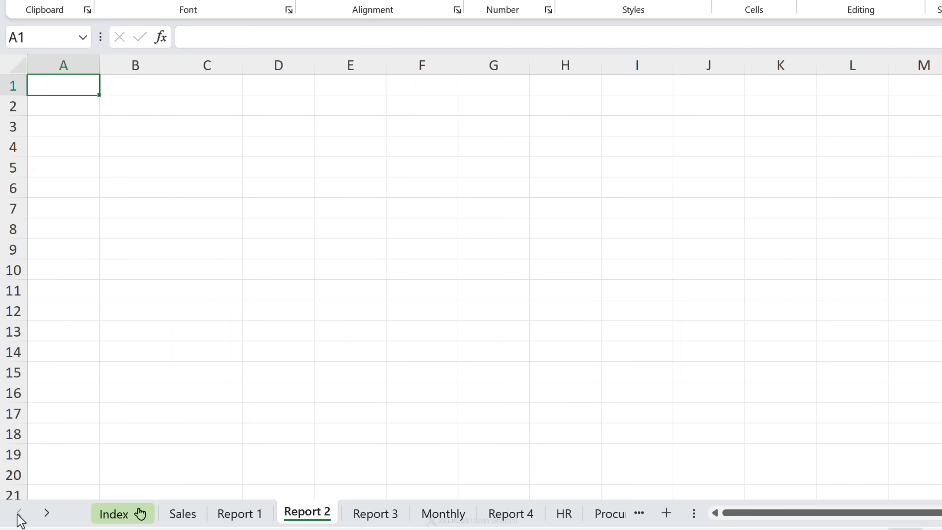
{"action": "left_click", "coordinate": [46, 513]}
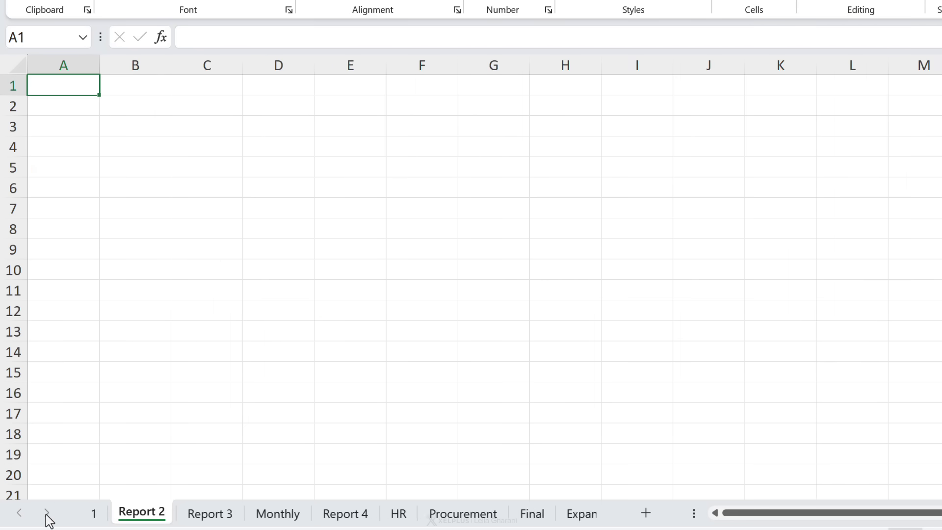
- Return to the Final sheet and reselect A50 above the Department salary pivot
{"action": "left_click", "coordinate": [511, 514]}
{"action": "scroll", "coordinate": [340, 295], "scroll_direction": "down", "scroll_amount": 5}
{"action": "scroll", "coordinate": [334, 296], "scroll_direction": "down", "scroll_amount": 9}
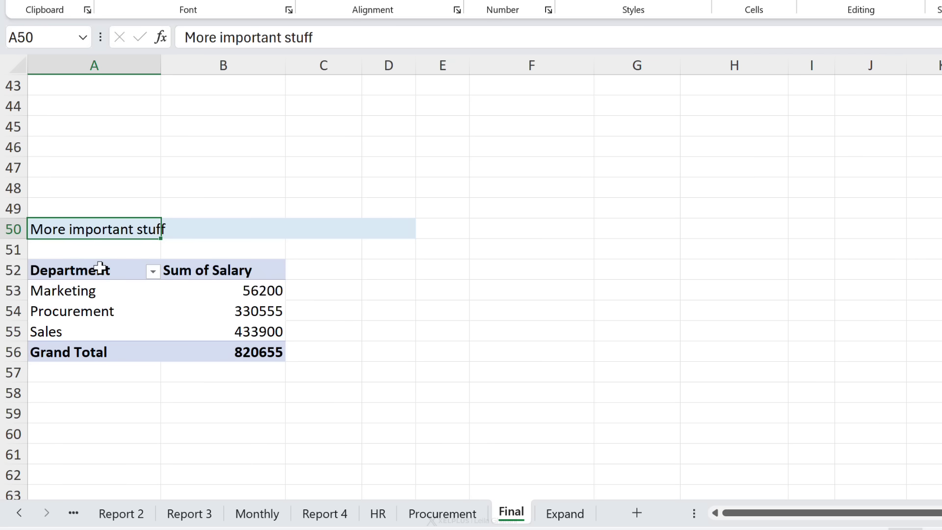
{"action": "left_click", "coordinate": [100, 268]}
{"action": "left_click", "coordinate": [100, 228]}
- Name cell A50 'BookReport' through the Name Box and check the list of defined names
{"action": "left_click", "coordinate": [42, 37]}
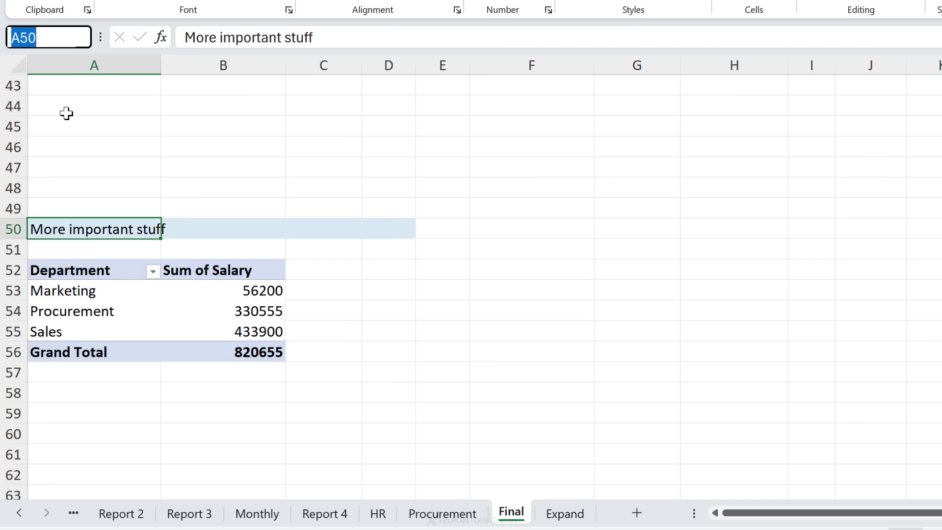
{"action": "type", "text": "Book"}
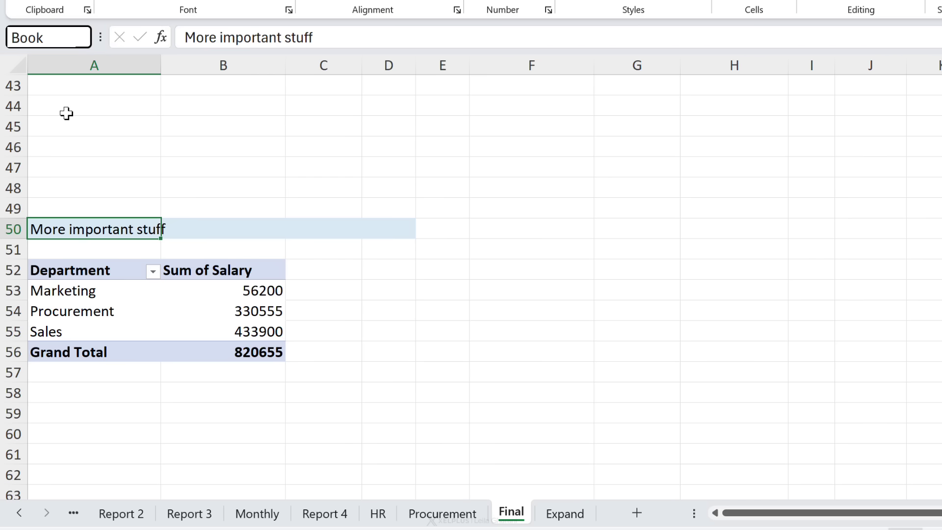
{"action": "type", "text": "Report"}
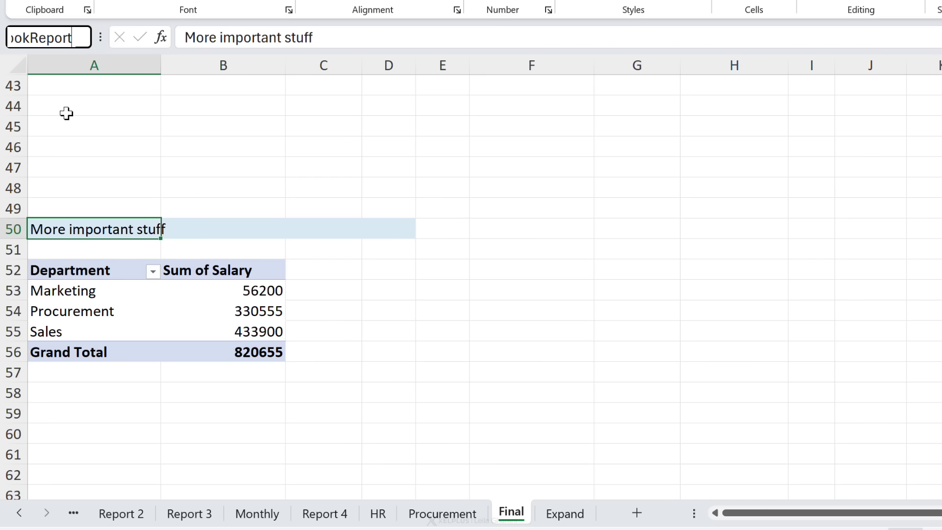
{"action": "key", "text": "Return"}
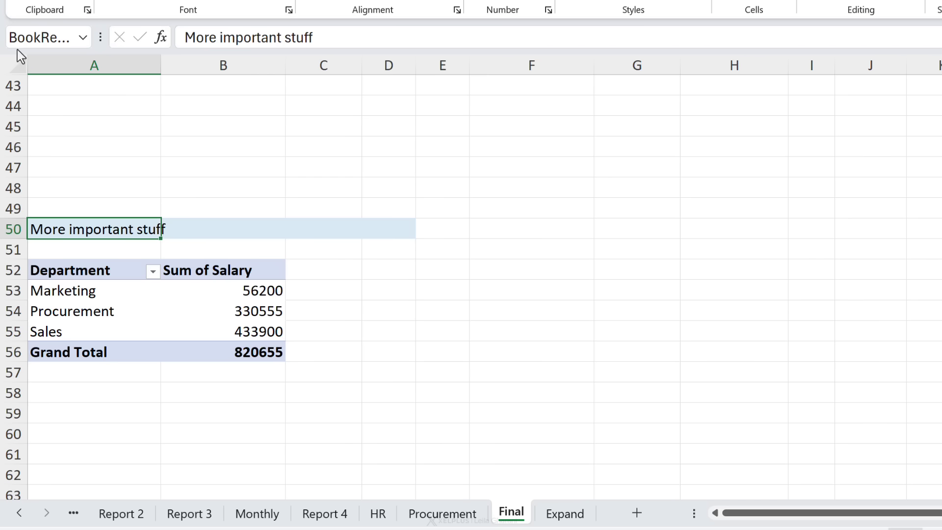
{"action": "left_click", "coordinate": [82, 37]}
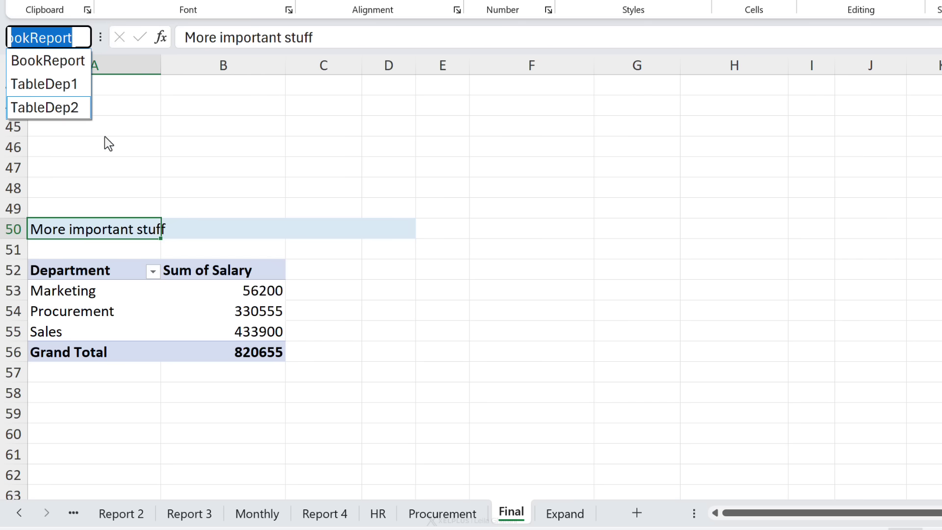
{"action": "left_click", "coordinate": [91, 143]}
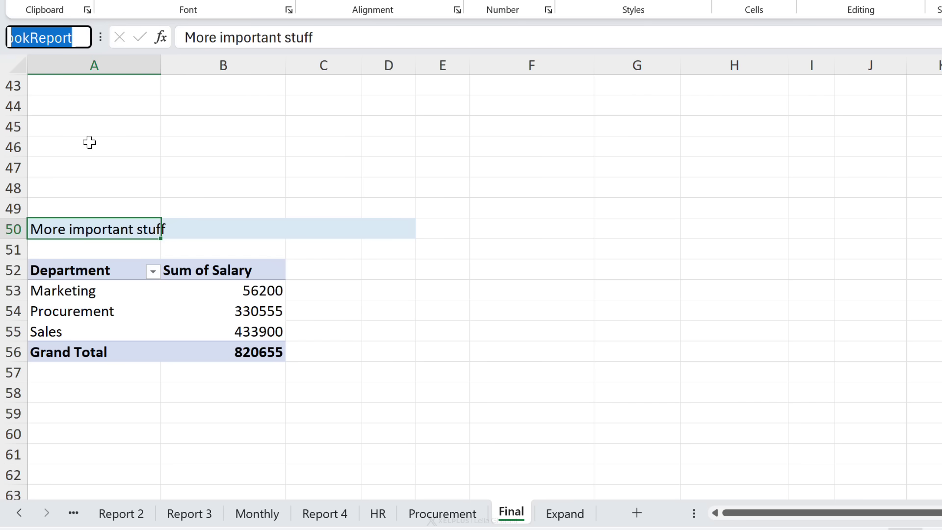
{"action": "left_click", "coordinate": [22, 513]}
{"action": "left_click", "coordinate": [24, 513]}
{"action": "left_click", "coordinate": [182, 513]}
{"action": "left_click", "coordinate": [56, 104]}
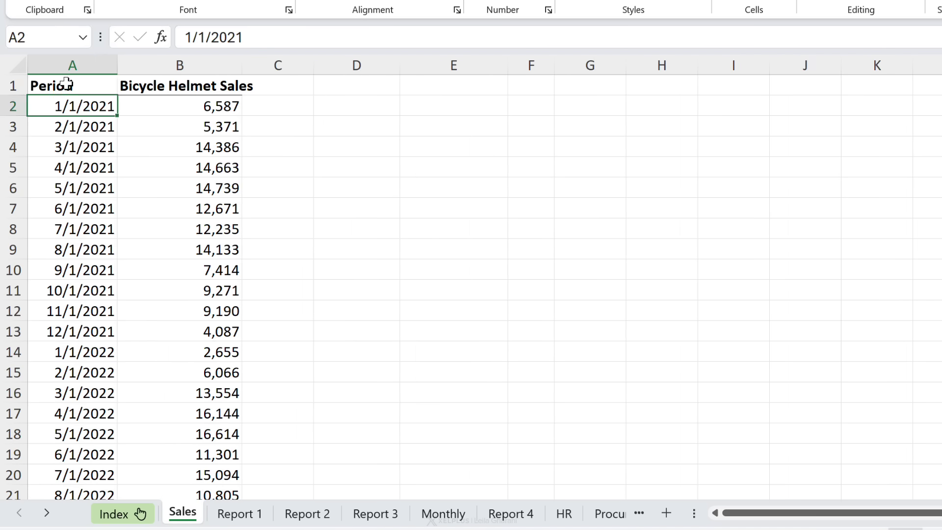
{"action": "left_click", "coordinate": [68, 84]}
{"action": "left_click", "coordinate": [79, 111]}
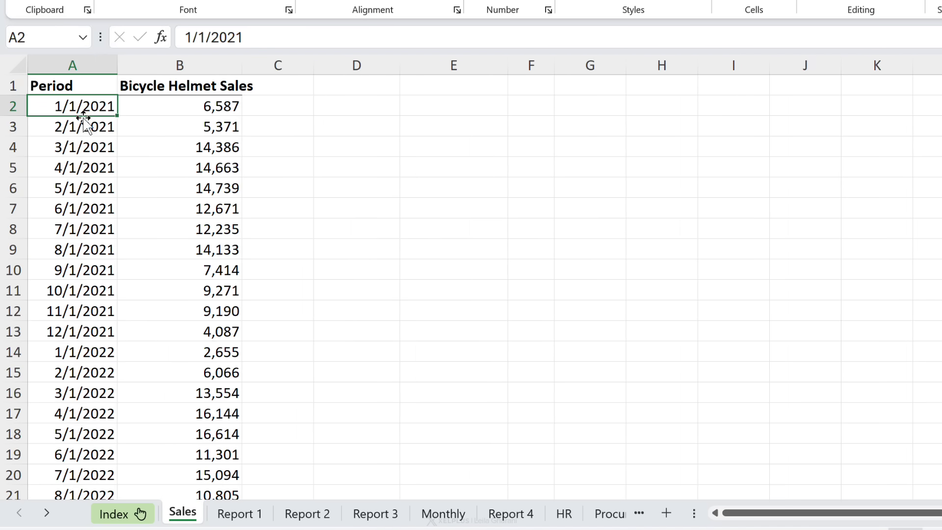
{"action": "left_click", "coordinate": [82, 37]}
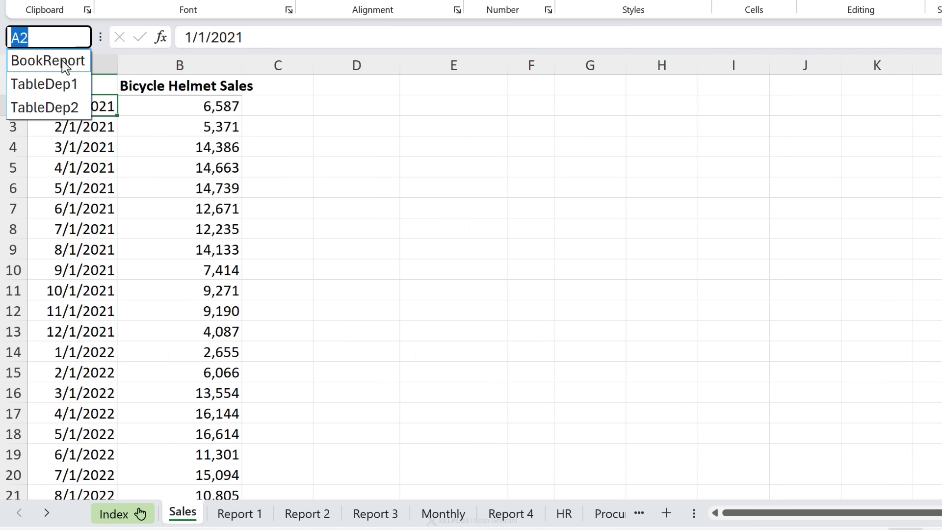
{"action": "left_click", "coordinate": [63, 61]}
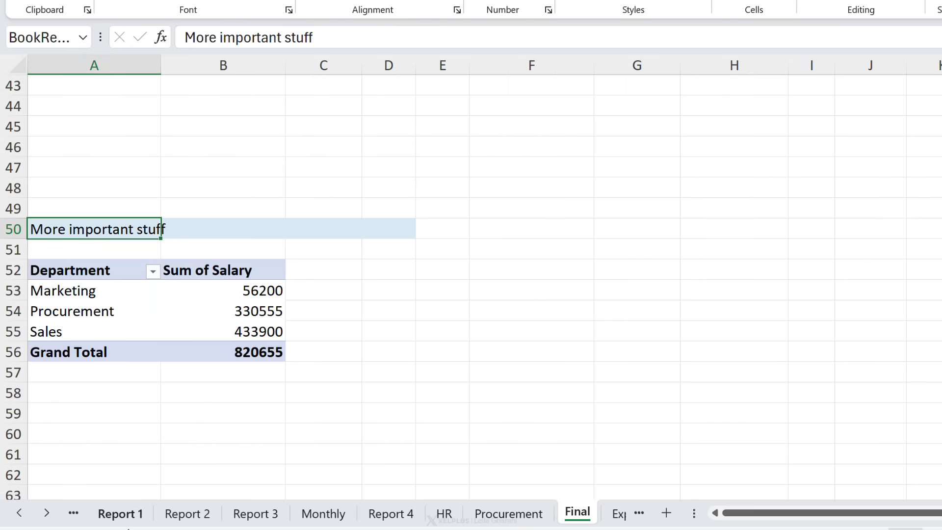
{"action": "left_click", "coordinate": [489, 515]}
{"action": "left_click", "coordinate": [60, 40]}
{"action": "type", "text": "bookreport"}
{"action": "key", "text": "Return"}
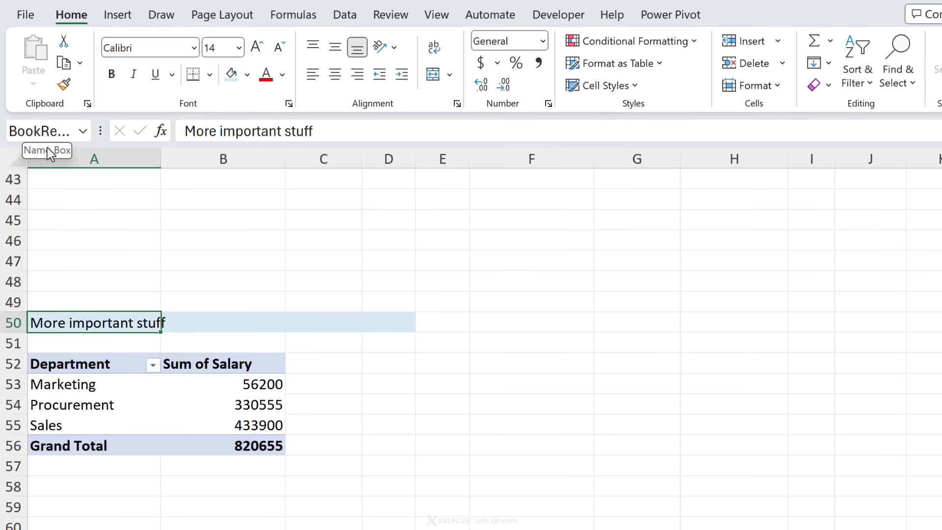
- Delete BookReport in Name Manager and confirm only TableDep1 and TableDep2 remain
{"action": "left_click", "coordinate": [293, 16]}
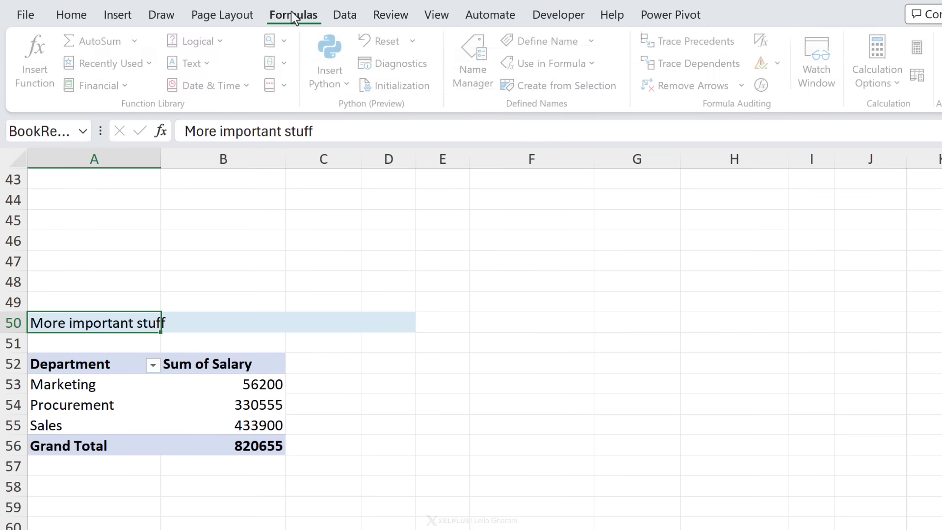
{"action": "left_click", "coordinate": [479, 64]}
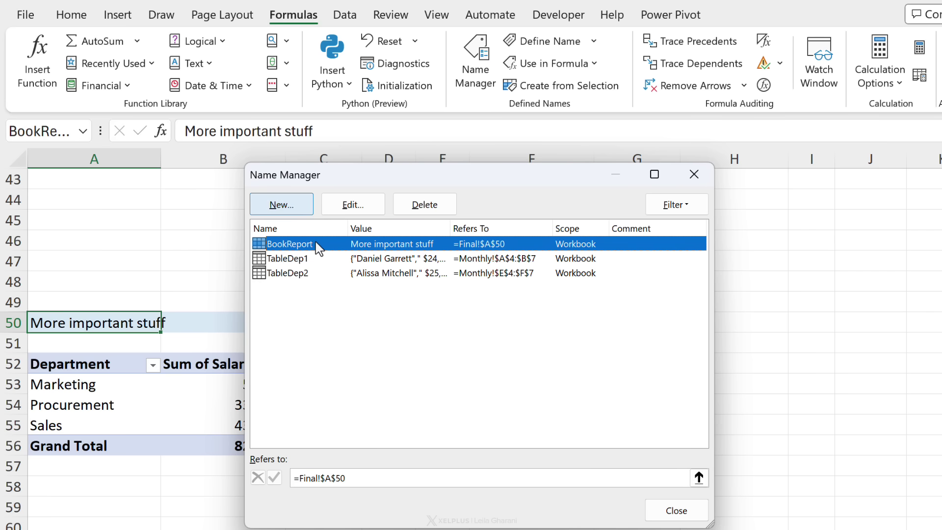
{"action": "left_click", "coordinate": [406, 216]}
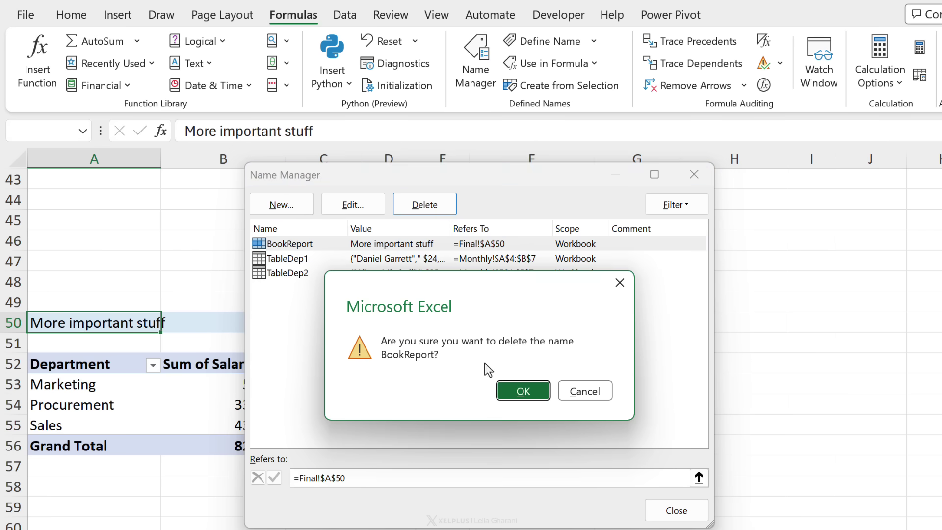
{"action": "left_click", "coordinate": [510, 390]}
{"action": "left_click", "coordinate": [677, 510]}
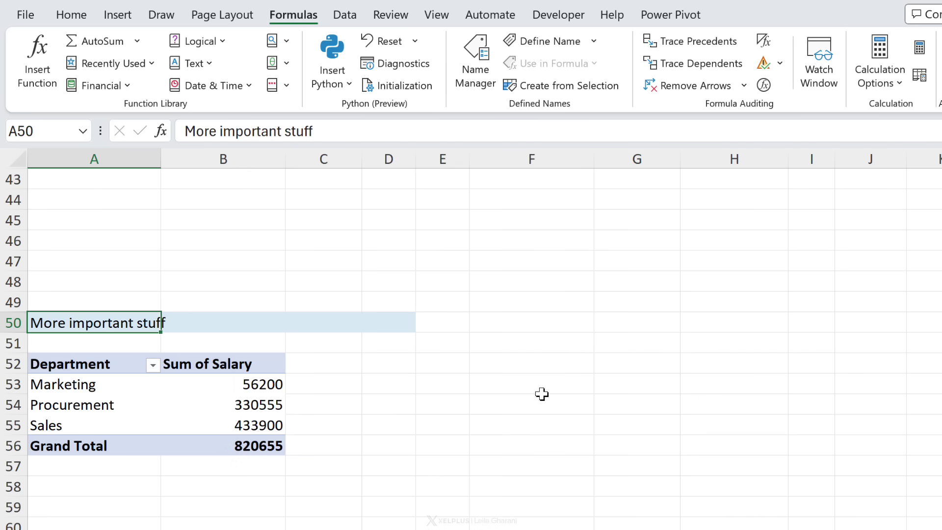
{"action": "left_click", "coordinate": [81, 134]}
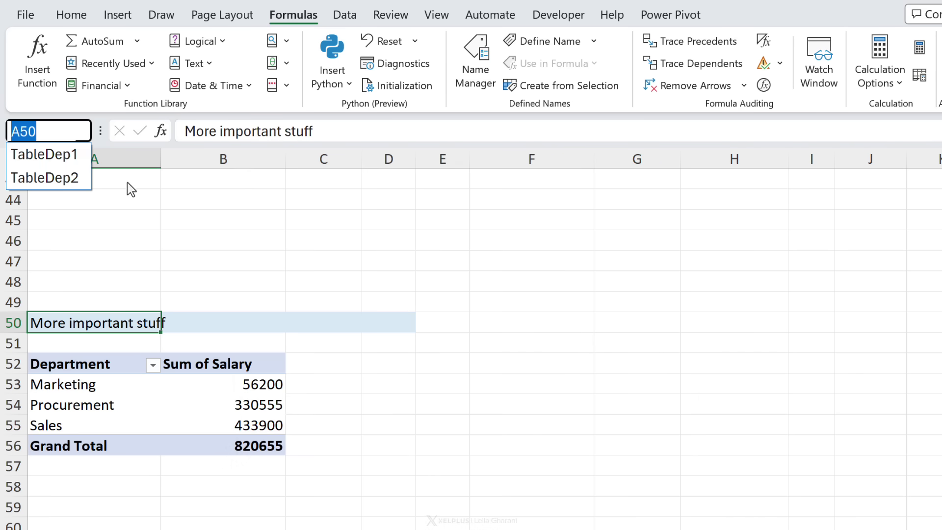
{"action": "left_click", "coordinate": [137, 206]}
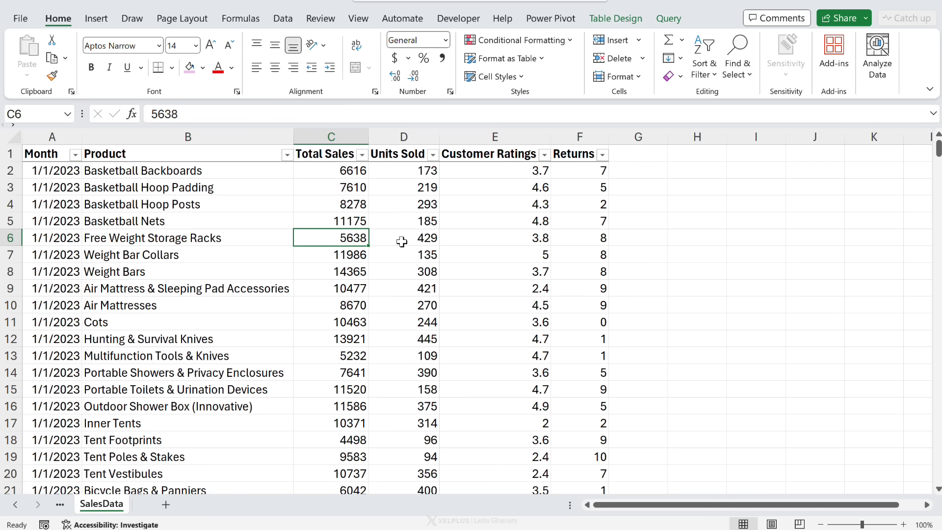
- Select cells across the SalesData table: dates, product names, ratings and Returns values
{"action": "left_click", "coordinate": [59, 222]}
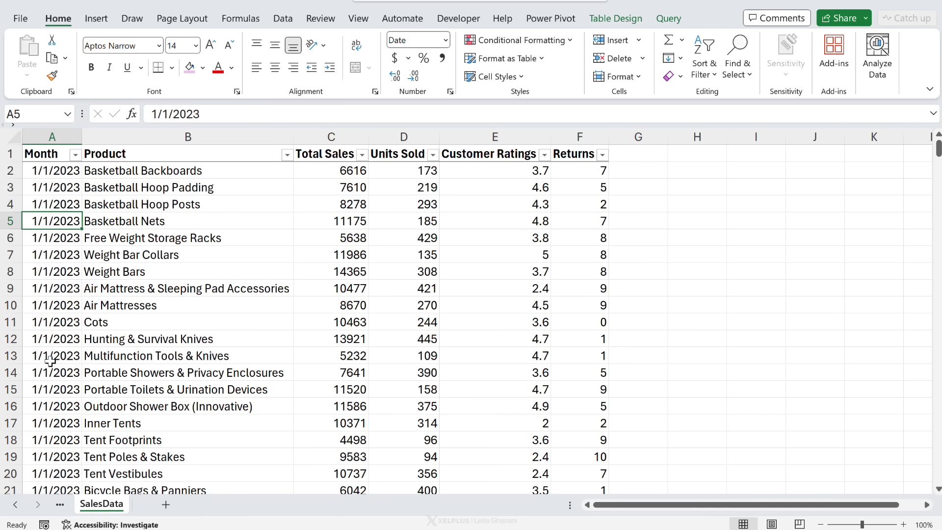
{"action": "scroll", "coordinate": [54, 314], "scroll_direction": "down", "scroll_amount": 17}
{"action": "scroll", "coordinate": [57, 336], "scroll_direction": "up", "scroll_amount": 15}
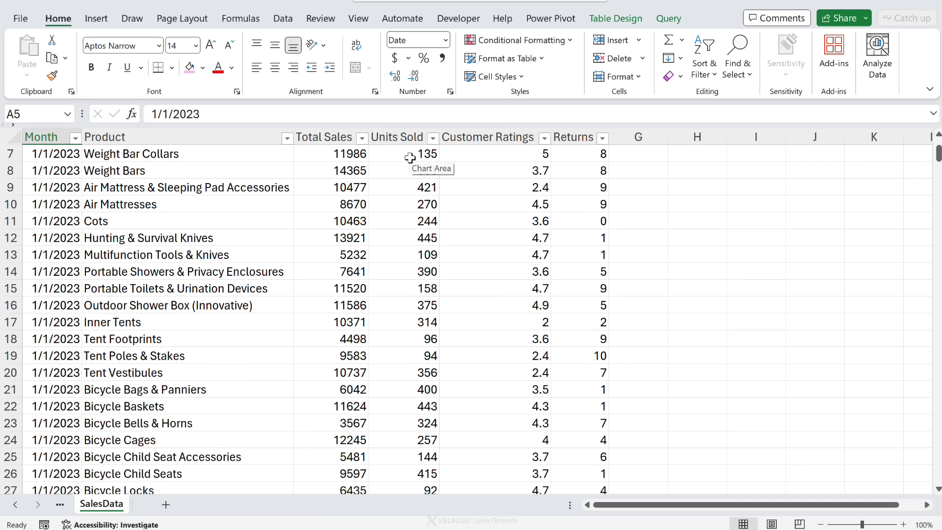
{"action": "left_click", "coordinate": [497, 177]}
{"action": "scroll", "coordinate": [512, 249], "scroll_direction": "up", "scroll_amount": 2}
{"action": "left_click", "coordinate": [507, 223]}
{"action": "left_click", "coordinate": [199, 228]}
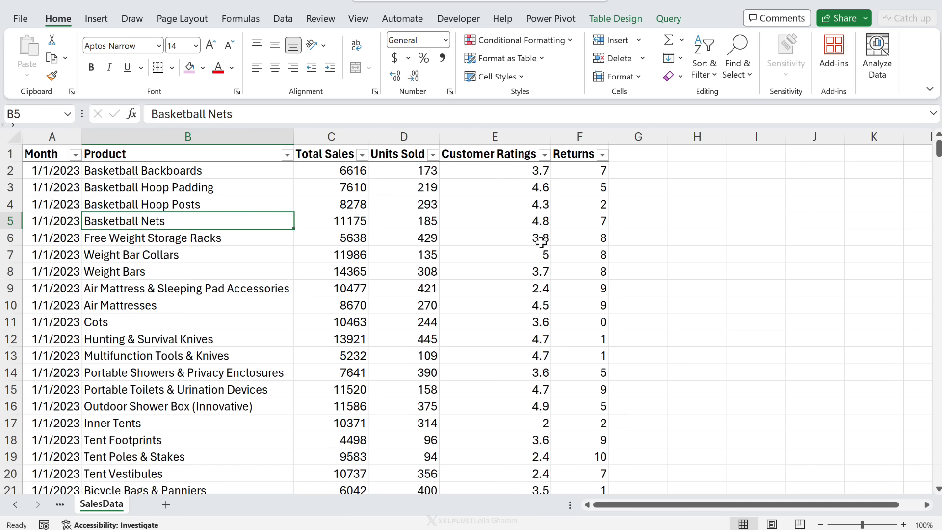
{"action": "left_click", "coordinate": [562, 238]}
{"action": "left_click", "coordinate": [491, 245]}
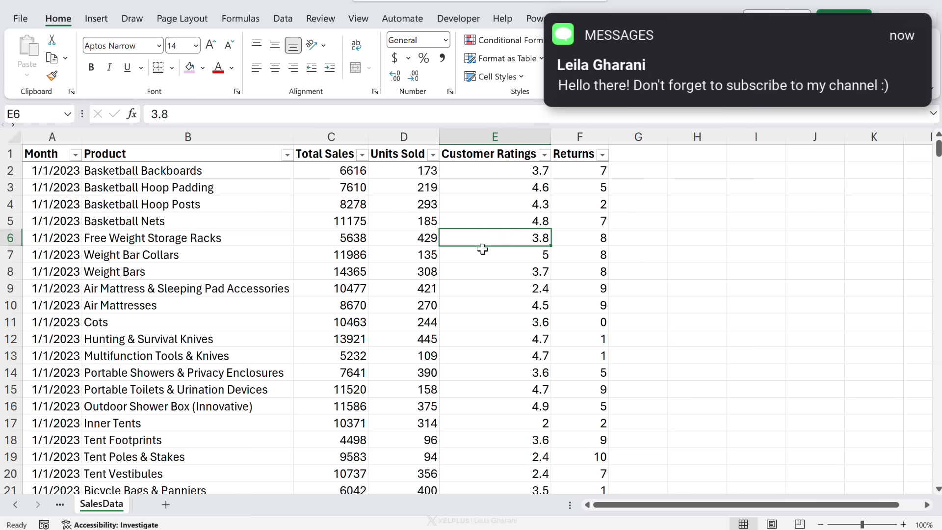
- Jump to the table's last row with Ctrl+Down, back with Ctrl+Up, then move across row 4
{"action": "key", "text": "ctrl+Down"}
{"action": "scroll", "coordinate": [480, 249], "scroll_direction": "down", "scroll_amount": 3}
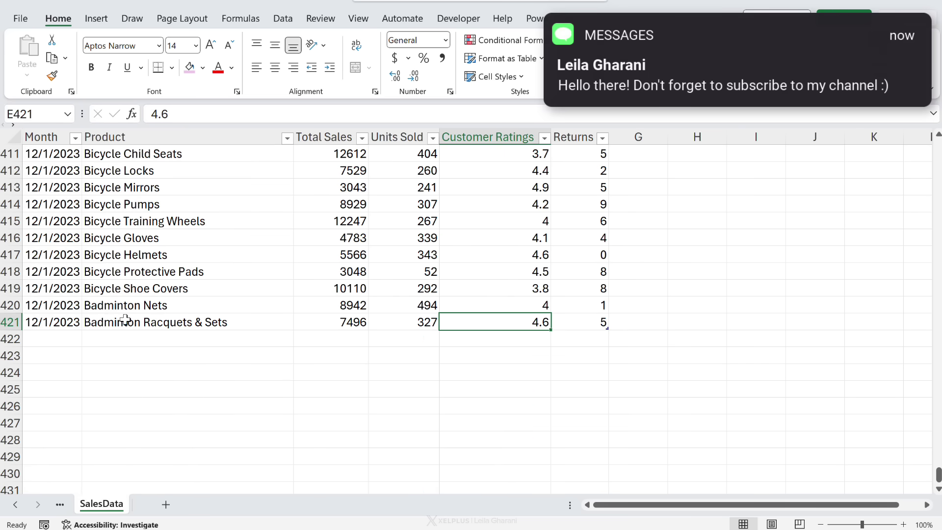
{"action": "key", "text": "ctrl+Up"}
{"action": "key", "text": "Down"}
{"action": "key", "text": "Down"}
{"action": "key", "text": "Down"}
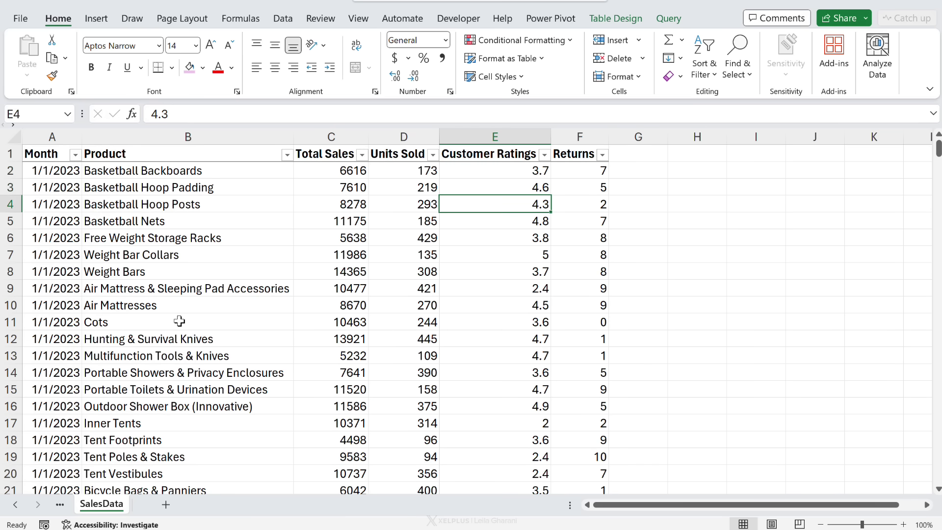
{"action": "key", "text": "Left"}
{"action": "key", "text": "Left"}
{"action": "key", "text": "Left"}
{"action": "key", "text": "Left"}
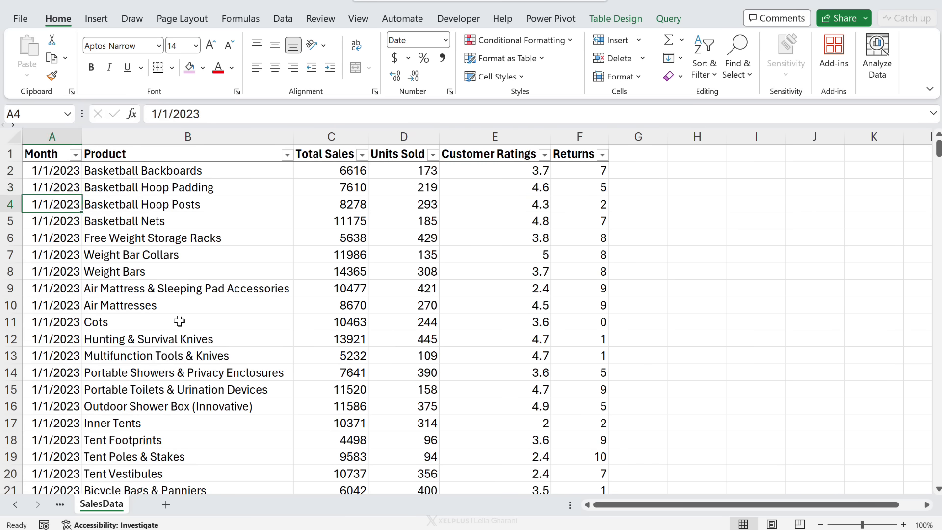
{"action": "key", "text": "Right"}
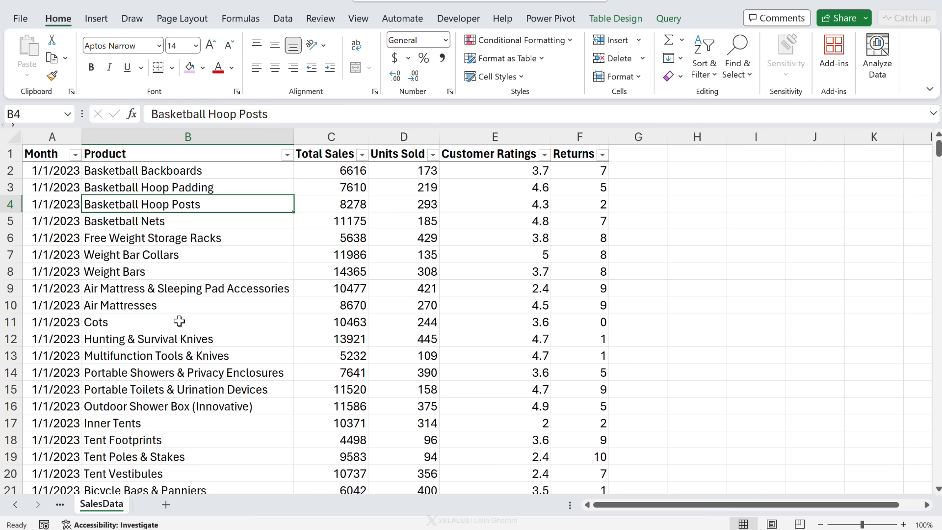
{"action": "key", "text": "Right"}
{"action": "key", "text": "Right"}
{"action": "key", "text": "Right"}
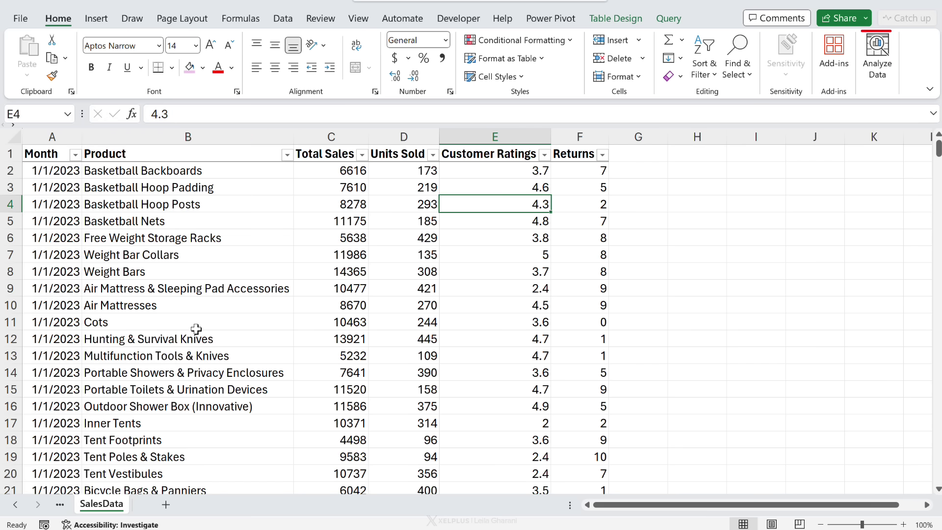
- Ask Analyze Data 'give me 5 products with lowest customer ratings'
{"action": "left_click", "coordinate": [877, 69]}
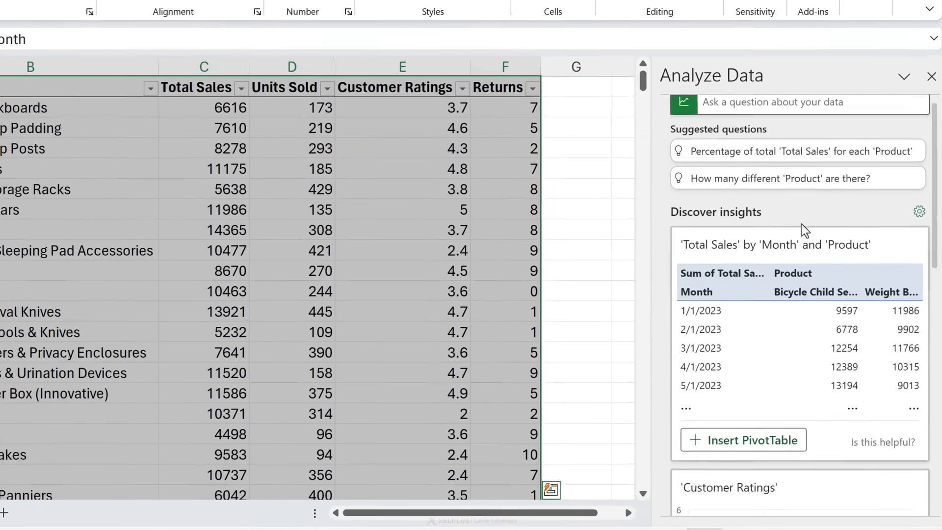
{"action": "scroll", "coordinate": [815, 246], "scroll_direction": "down", "scroll_amount": 10}
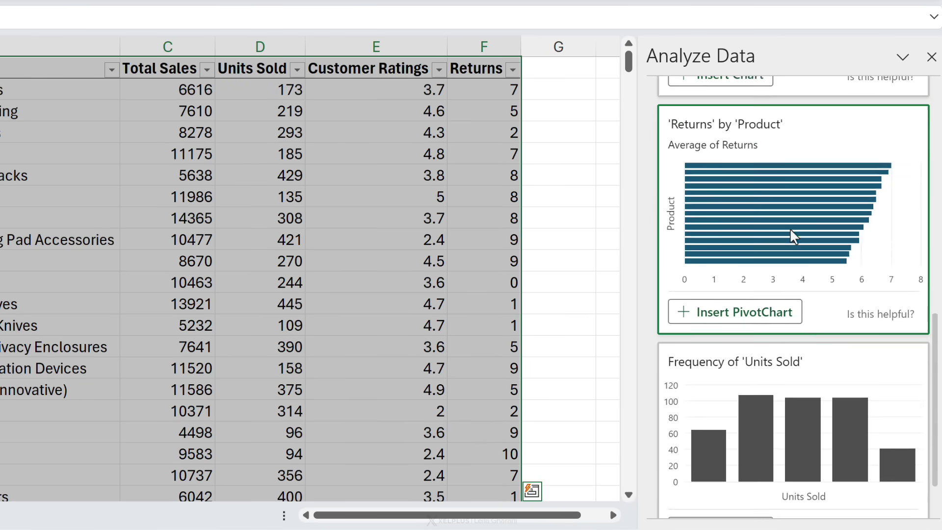
{"action": "scroll", "coordinate": [794, 236], "scroll_direction": "up", "scroll_amount": 10}
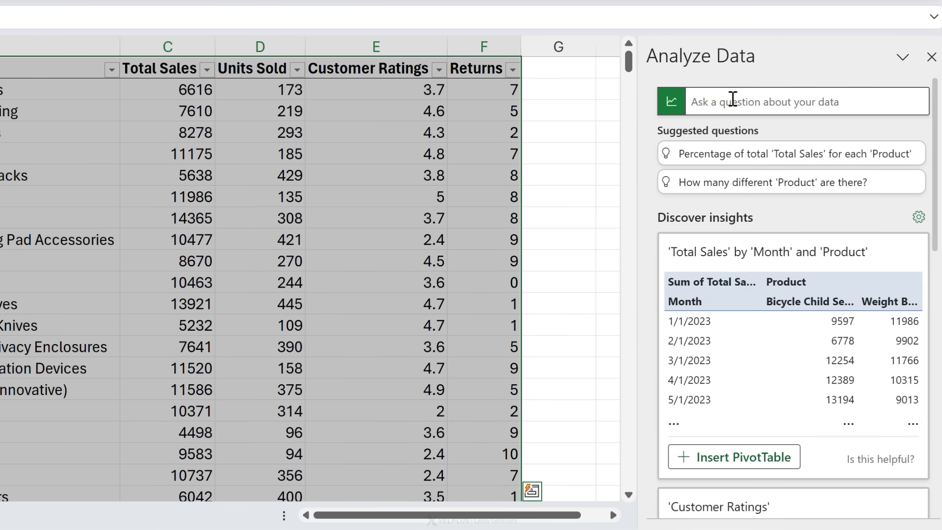
{"action": "left_click", "coordinate": [733, 100]}
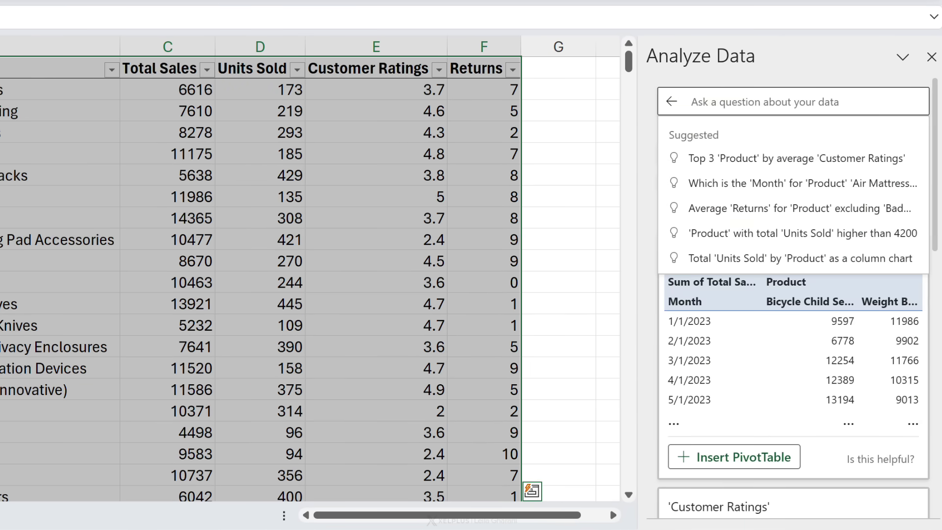
{"action": "type", "text": "give me 5 products with lowe"}
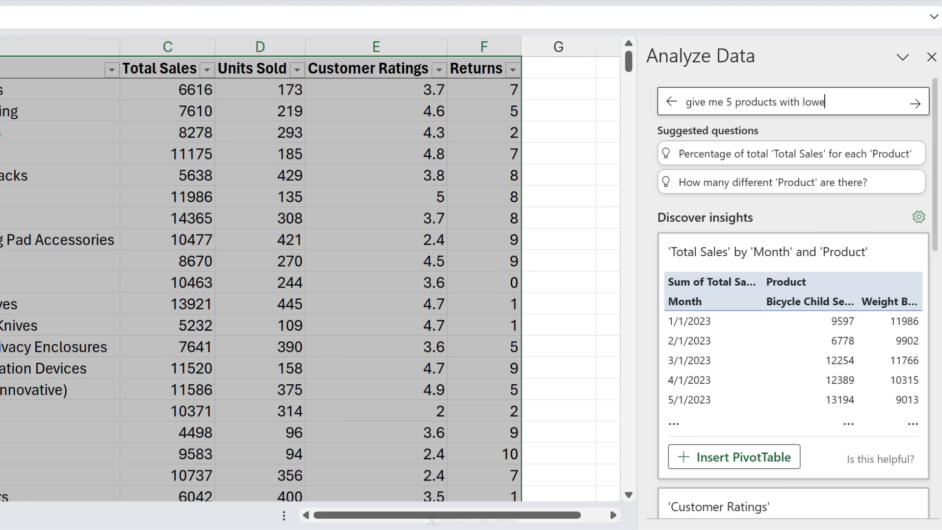
{"action": "type", "text": "tings"}
{"action": "key", "text": "Return"}
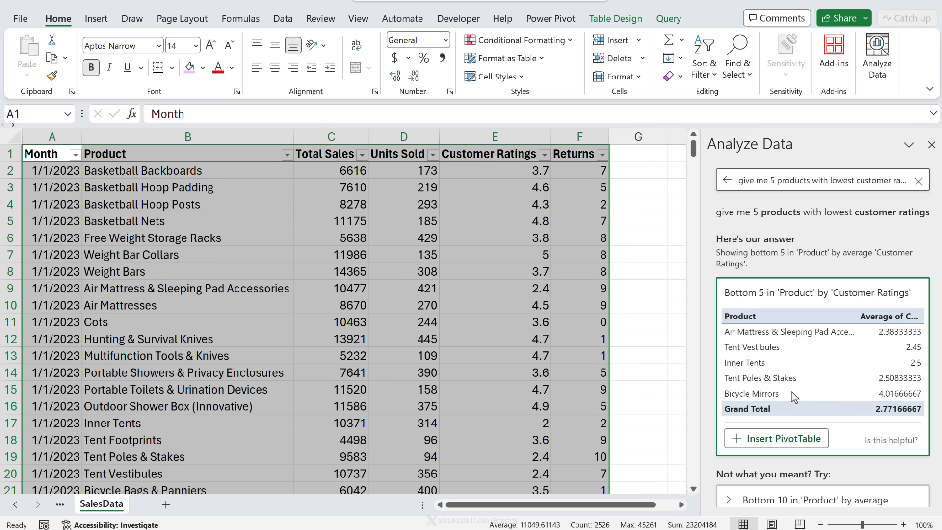
- Insert the bottom-5 ratings PivotTable, autofit columns C and D, and enlarge the field list
{"action": "left_click", "coordinate": [775, 441]}
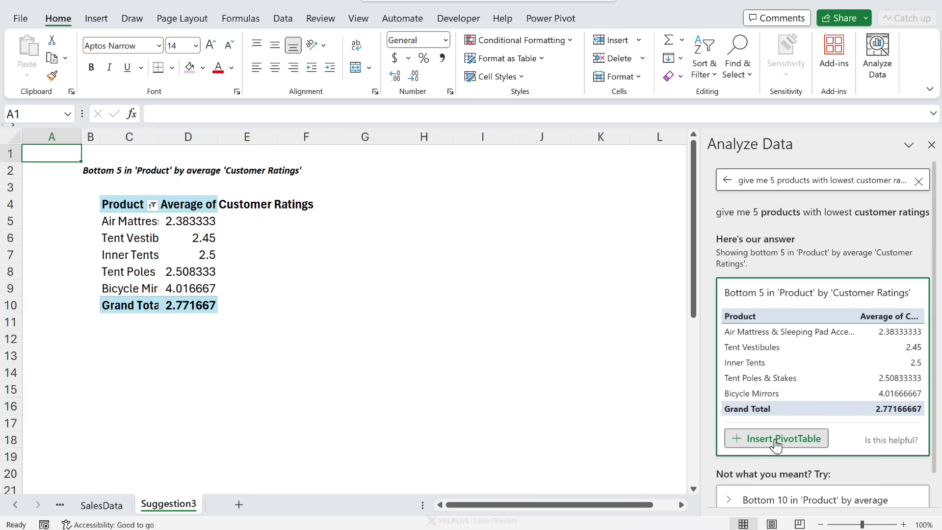
{"action": "left_click", "coordinate": [166, 137]}
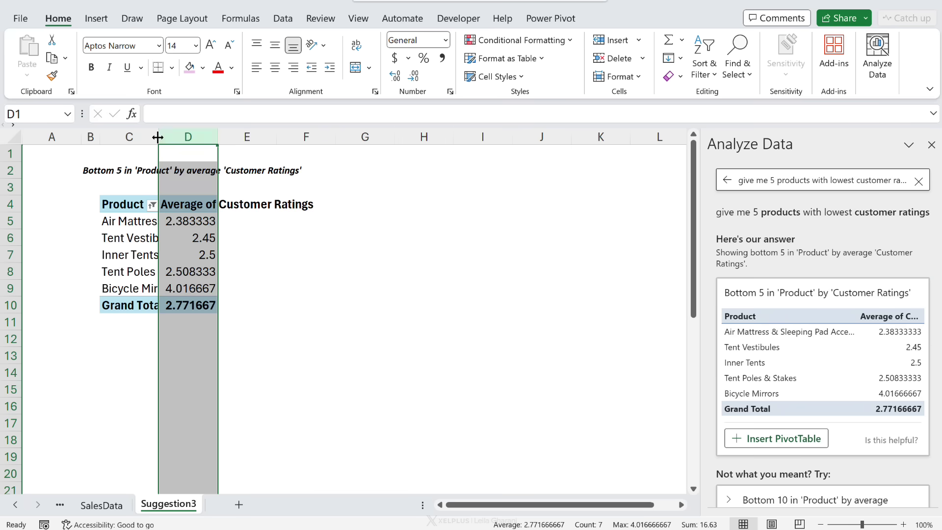
{"action": "double_click", "coordinate": [159, 137]}
{"action": "double_click", "coordinate": [371, 137]}
{"action": "left_click", "coordinate": [369, 222]}
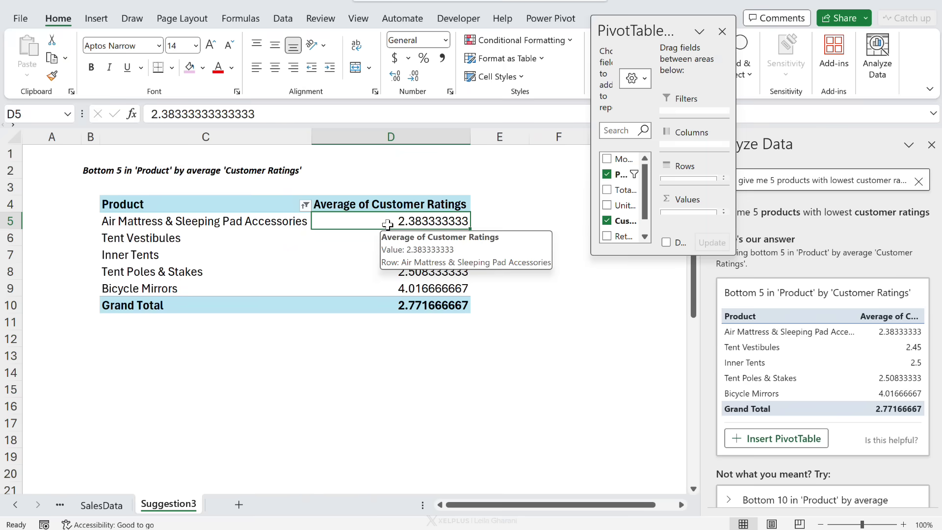
{"action": "left_click_drag", "start_coordinate": [590, 251], "coordinate": [489, 381]}
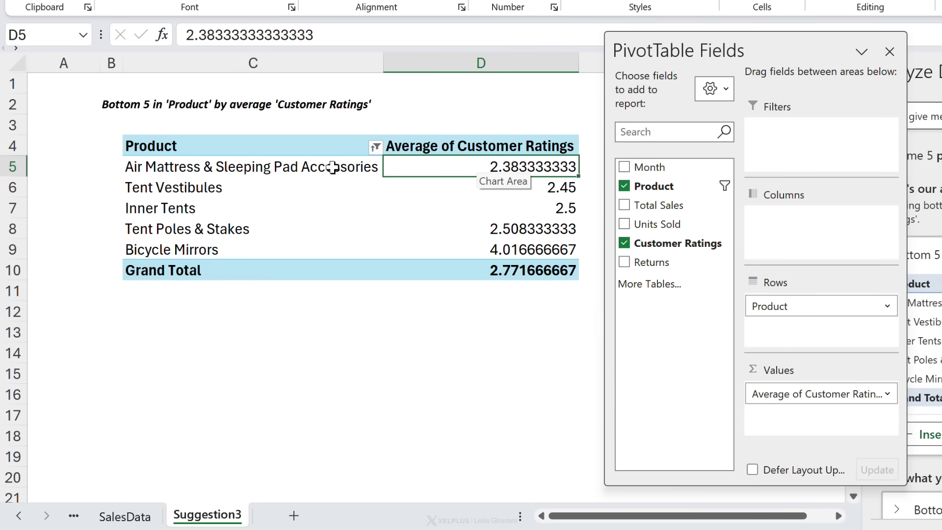
- Drill into the lowest rating to list its detail rows, then select dates A2:A13
{"action": "double_click", "coordinate": [437, 171]}
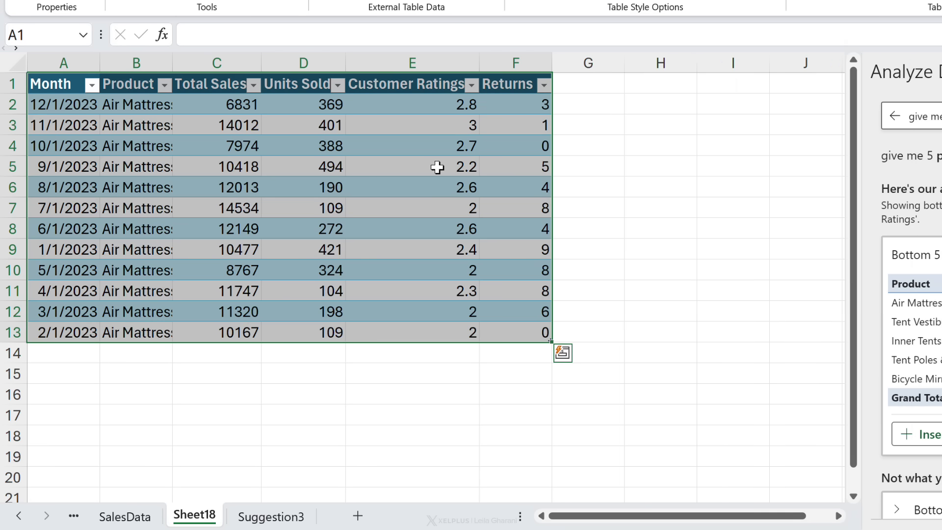
{"action": "left_click", "coordinate": [126, 127]}
{"action": "left_click_drag", "start_coordinate": [63, 103], "coordinate": [30, 331]}
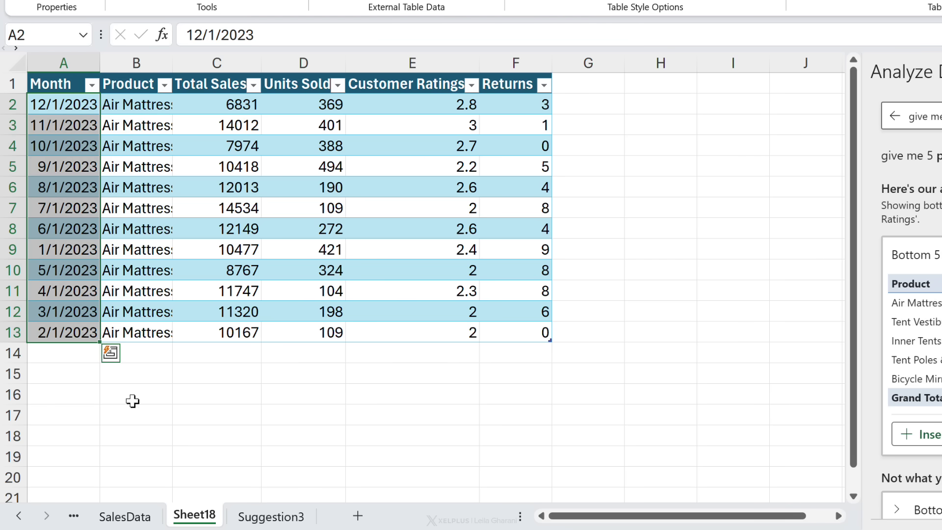
- Return to the SalesData sheet, select cell E6, and show the Home ribbon
{"action": "left_click", "coordinate": [131, 517]}
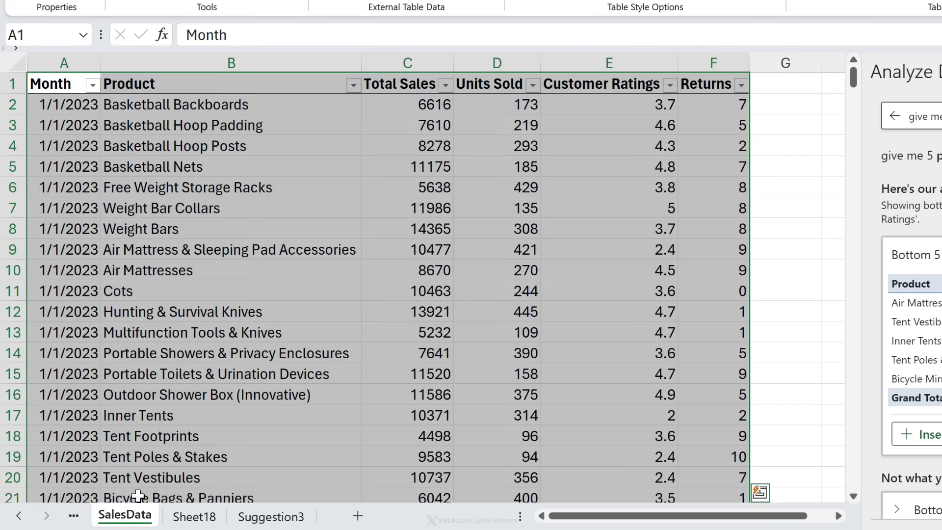
{"action": "left_click", "coordinate": [591, 188]}
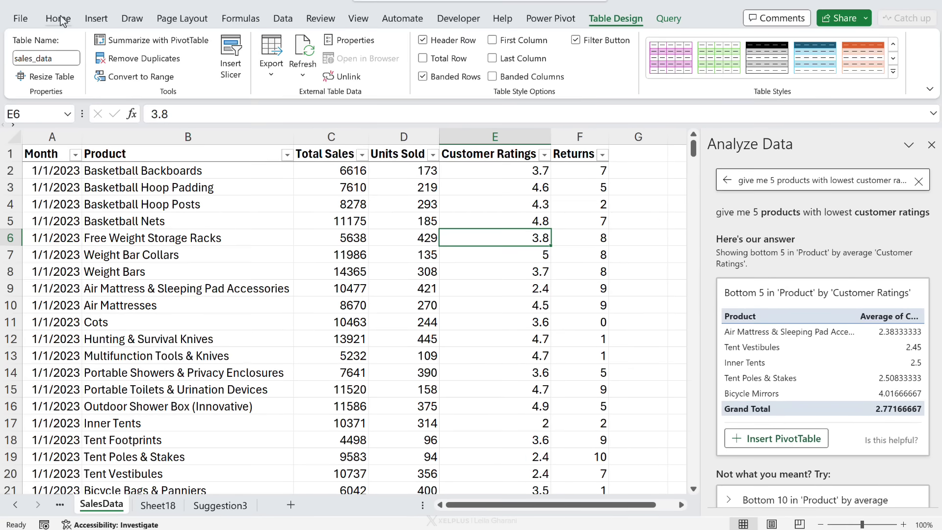
{"action": "left_click", "coordinate": [61, 20]}
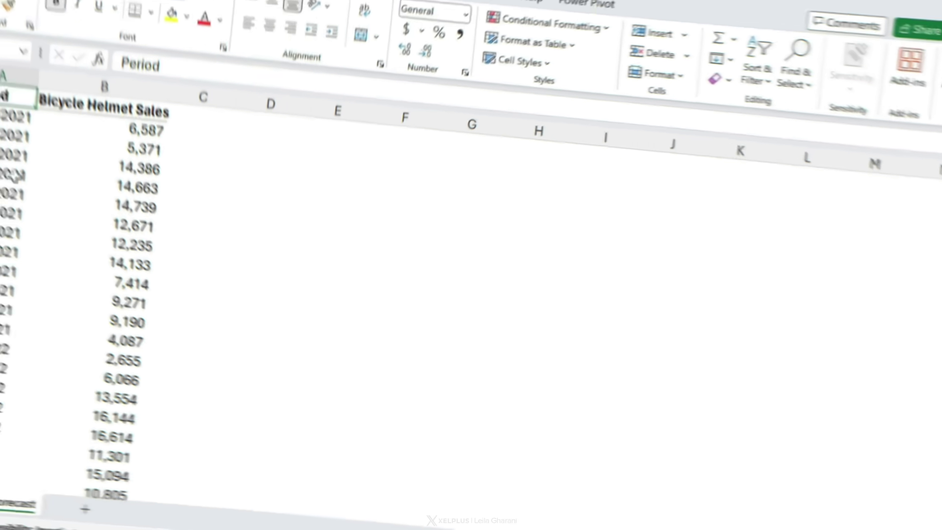
- Inspect the Bicycle Helmet Sales values and the empty cells below the column
{"action": "left_click", "coordinate": [138, 228]}
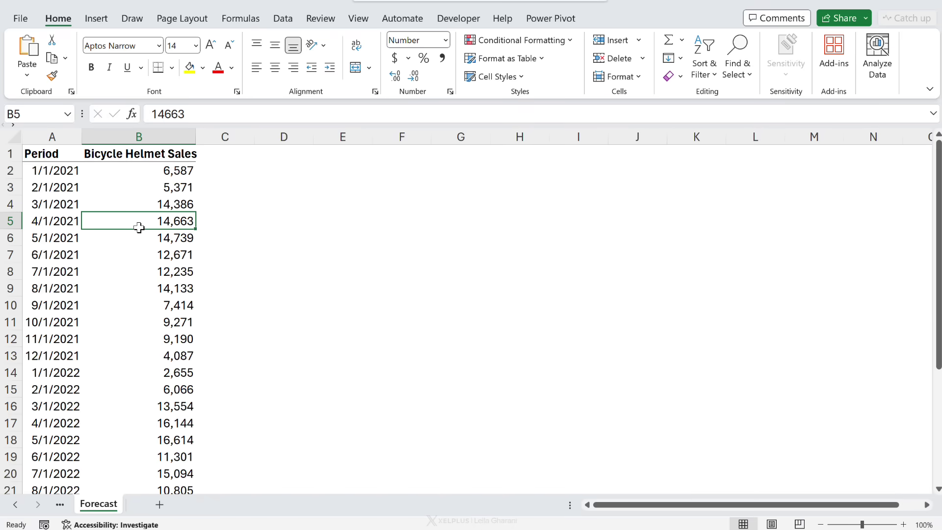
{"action": "scroll", "coordinate": [139, 227], "scroll_direction": "down", "scroll_amount": 8}
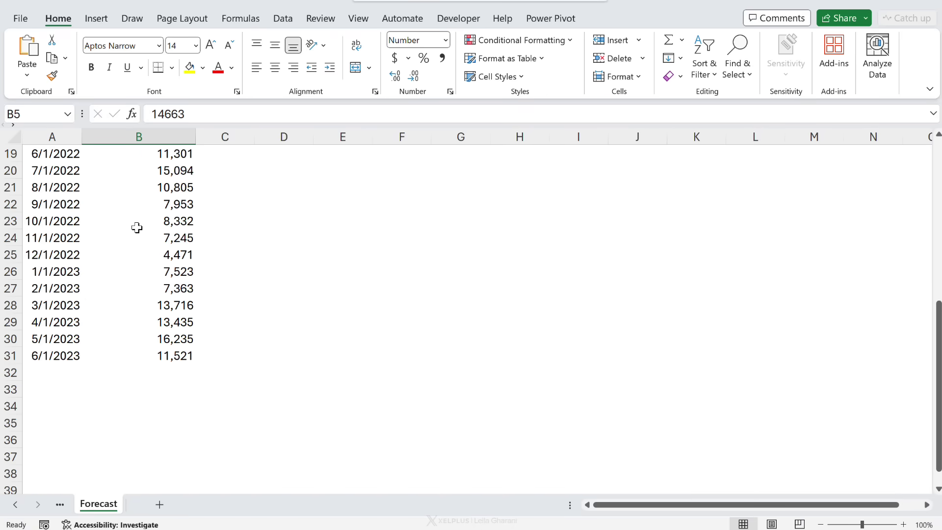
{"action": "left_click_drag", "start_coordinate": [137, 269], "coordinate": [134, 377]}
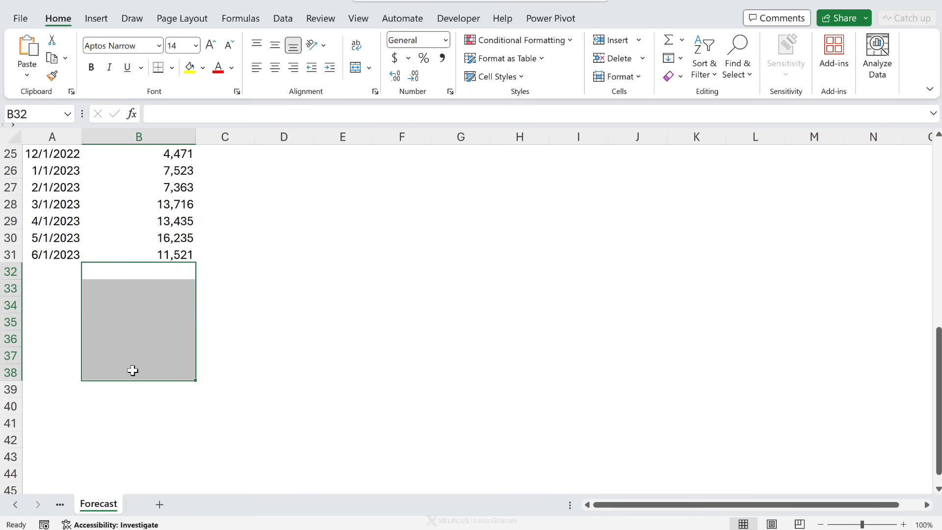
{"action": "scroll", "coordinate": [124, 339], "scroll_direction": "up", "scroll_amount": 8}
{"action": "left_click", "coordinate": [122, 203]}
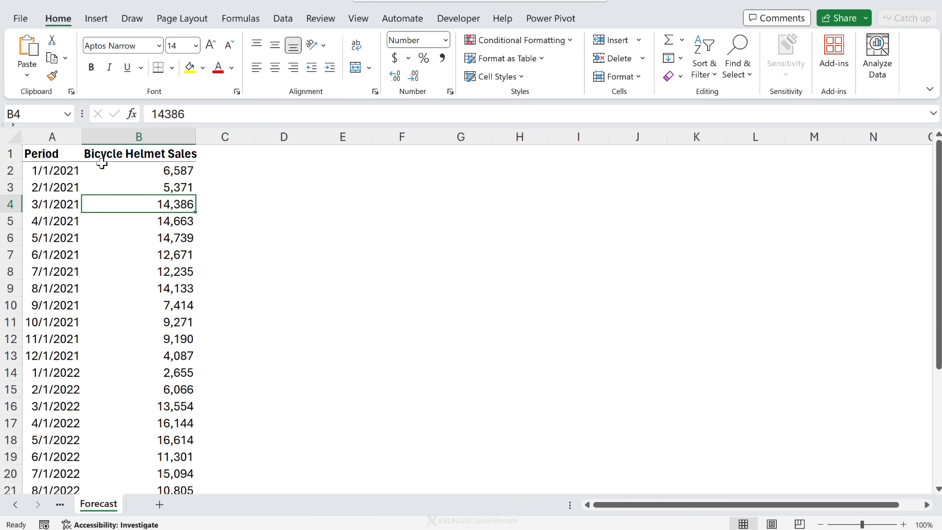
{"action": "left_click", "coordinate": [142, 171]}
- Check the Period dates from 1/1/2021 to 6/1/2023, then select a cell inside the data
{"action": "left_click", "coordinate": [65, 175]}
{"action": "scroll", "coordinate": [96, 241], "scroll_direction": "down", "scroll_amount": 8}
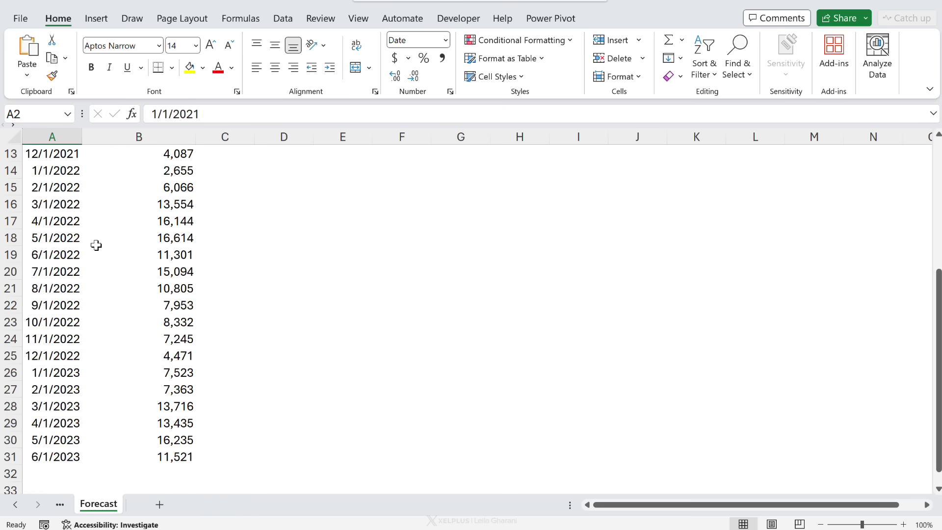
{"action": "left_click", "coordinate": [63, 257]}
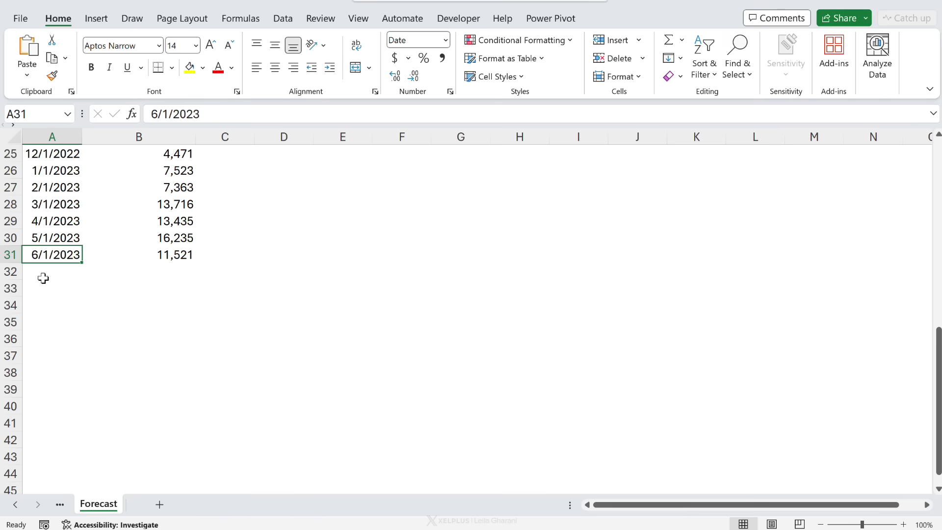
{"action": "left_click", "coordinate": [156, 275]}
{"action": "left_click_drag", "start_coordinate": [156, 276], "coordinate": [136, 359]}
{"action": "left_click", "coordinate": [136, 354]}
{"action": "scroll", "coordinate": [136, 353], "scroll_direction": "up", "scroll_amount": 8}
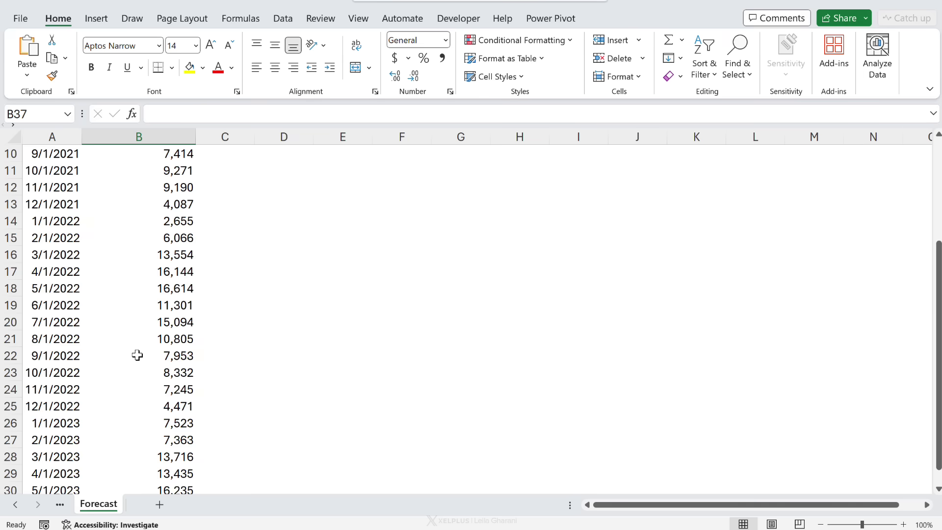
{"action": "left_click", "coordinate": [121, 310]}
- Select the Period and sales range and open Data > Forecast Sheet
{"action": "key", "text": "ctrl+a"}
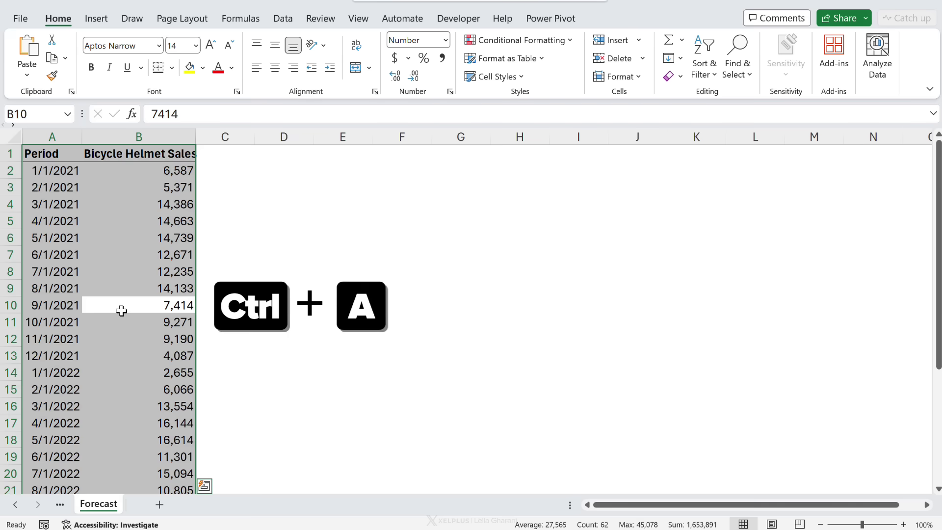
{"action": "left_click", "coordinate": [283, 19]}
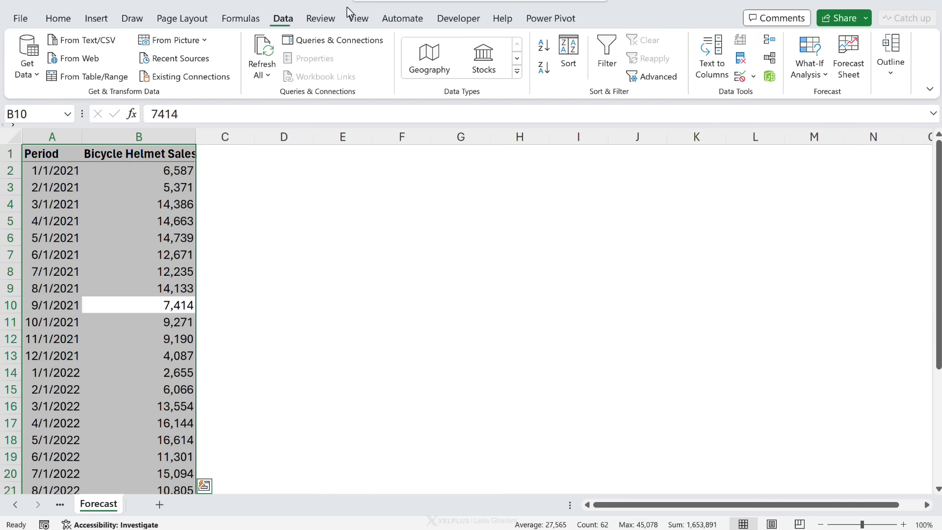
{"action": "left_click", "coordinate": [840, 70]}
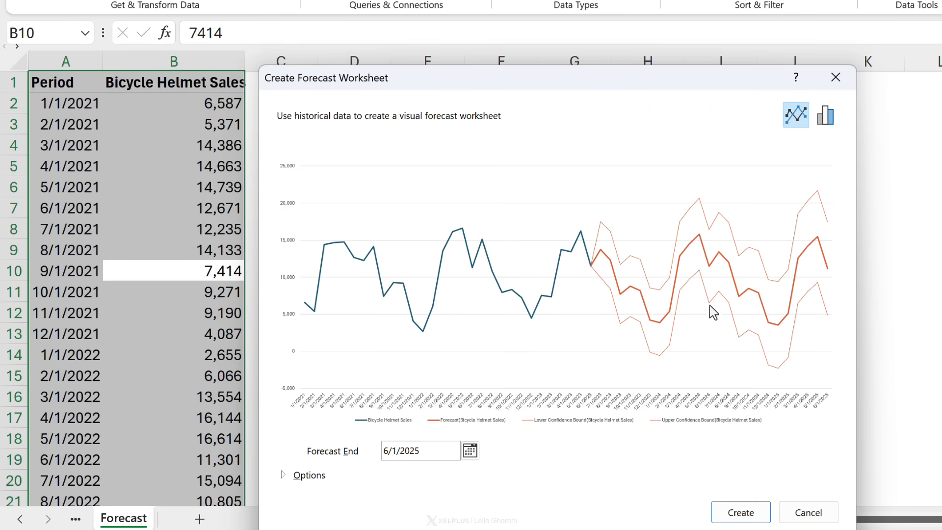
{"action": "left_click_drag", "start_coordinate": [520, 83], "coordinate": [453, 0]}
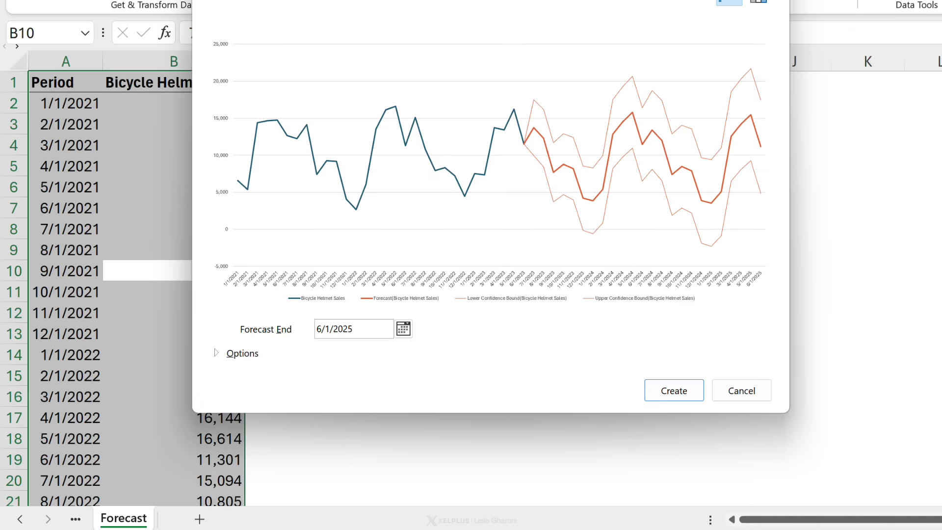
- Set Forecast End to 12/31/2024, expand Options, and create the forecast sheet
{"action": "left_click", "coordinate": [405, 333]}
{"action": "left_click", "coordinate": [409, 350]}
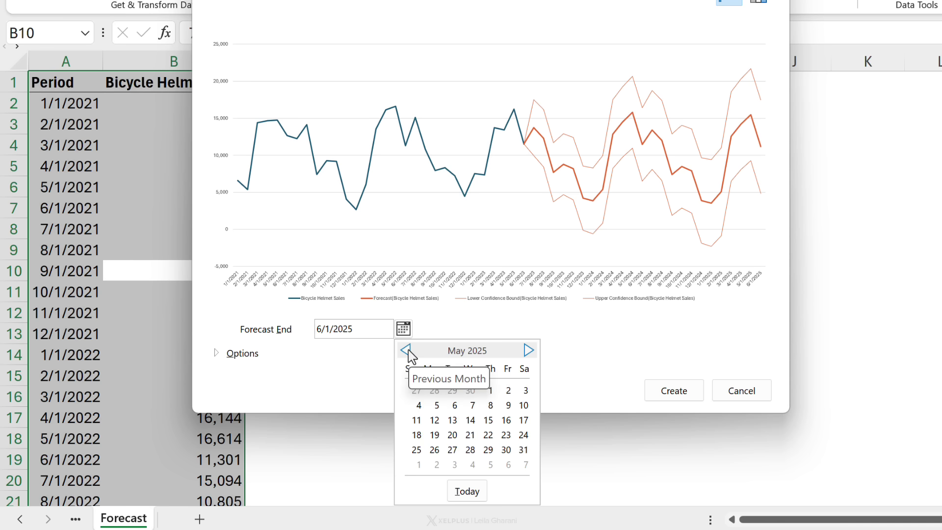
{"action": "left_click", "coordinate": [409, 350]}
{"action": "left_click", "coordinate": [409, 350]}
{"action": "left_click", "coordinate": [409, 350]}
{"action": "left_click", "coordinate": [409, 350]}
{"action": "left_click", "coordinate": [410, 350]}
{"action": "left_click", "coordinate": [409, 350]}
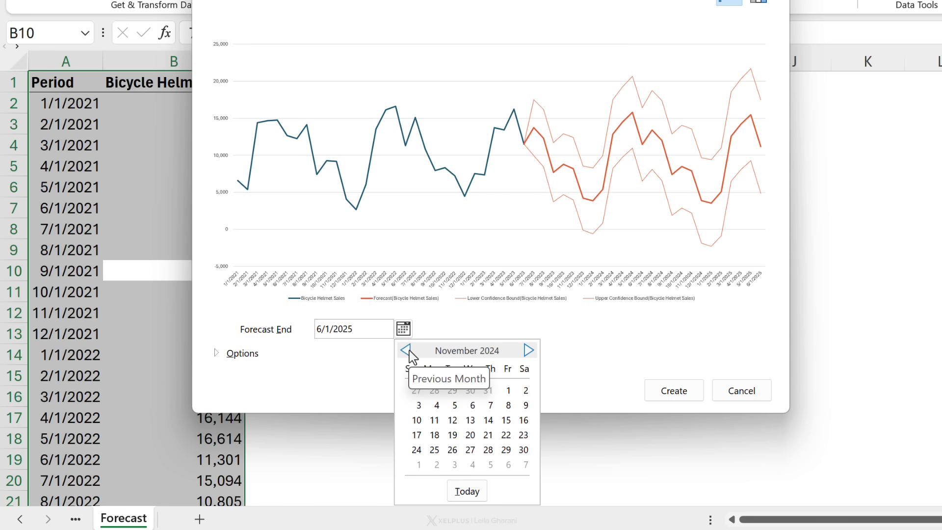
{"action": "left_click", "coordinate": [529, 350]}
{"action": "left_click", "coordinate": [453, 449]}
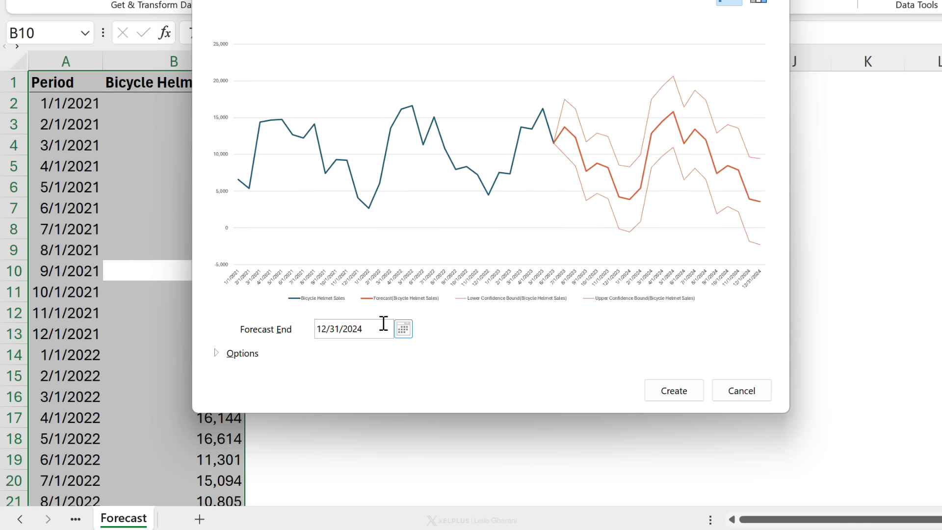
{"action": "left_click", "coordinate": [216, 353]}
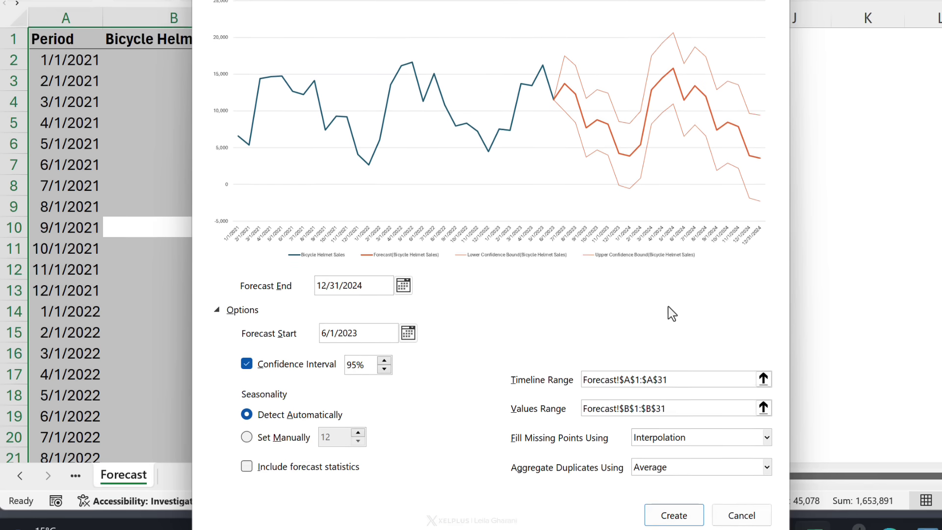
{"action": "left_click", "coordinate": [673, 526]}
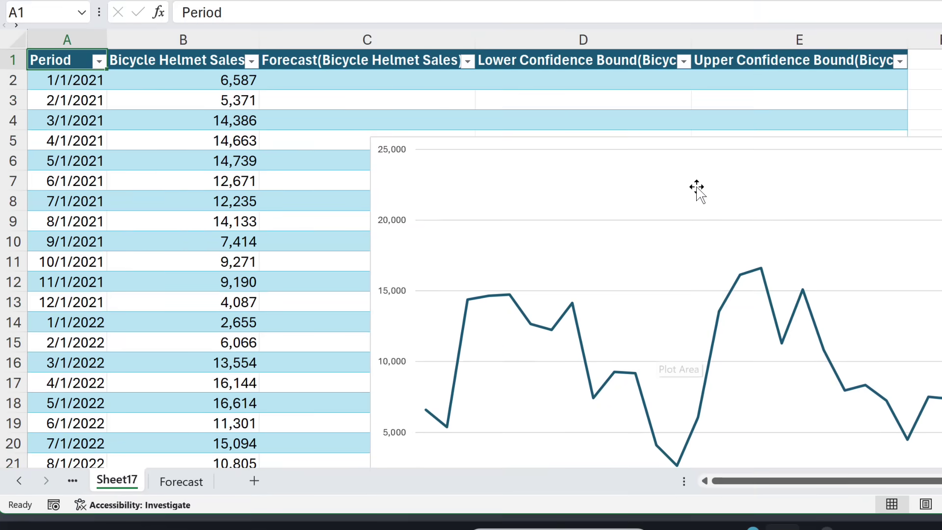
- Place the forecast chart to the right of column E and zoom the sheet to 70%
{"action": "left_click_drag", "start_coordinate": [698, 128], "coordinate": [411, 38]}
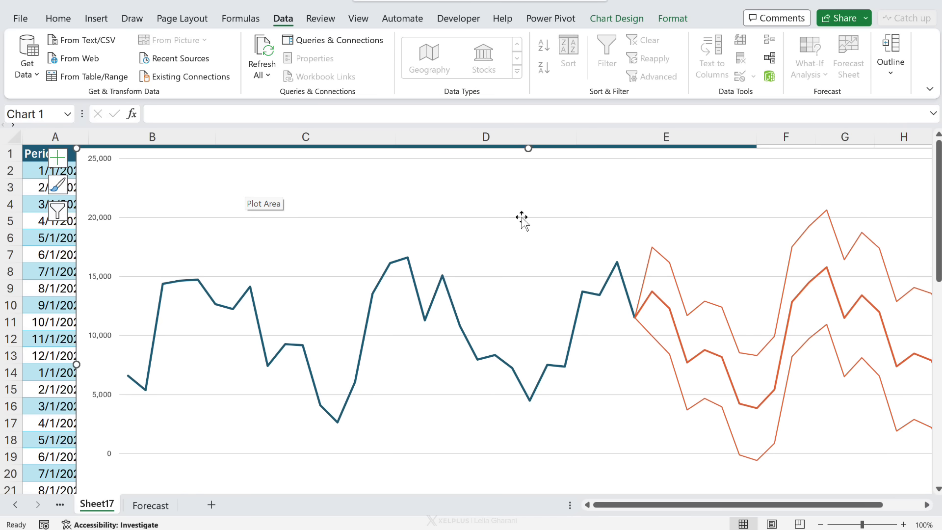
{"action": "left_click", "coordinate": [822, 525]}
{"action": "left_click", "coordinate": [822, 525]}
{"action": "left_click", "coordinate": [822, 525]}
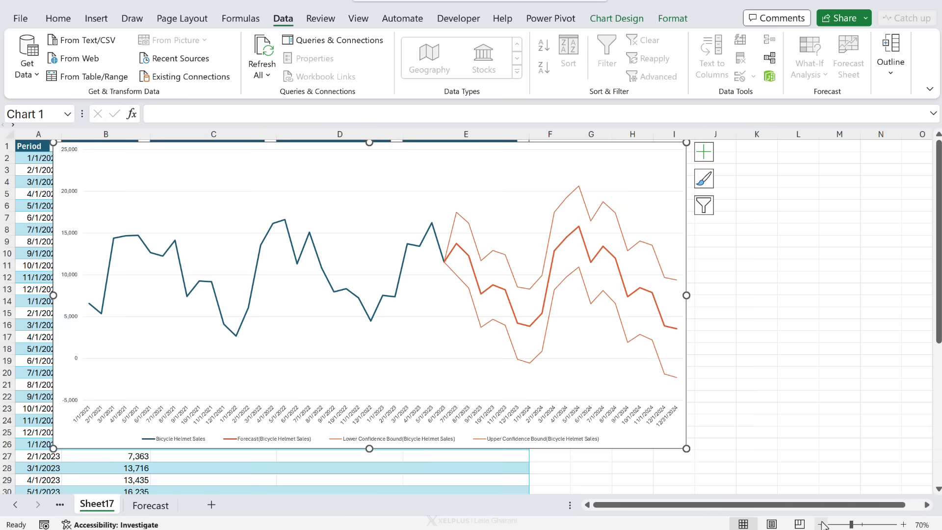
{"action": "left_click", "coordinate": [444, 160]}
{"action": "left_click_drag", "start_coordinate": [455, 444], "coordinate": [896, 467]}
{"action": "left_click", "coordinate": [671, 19]}
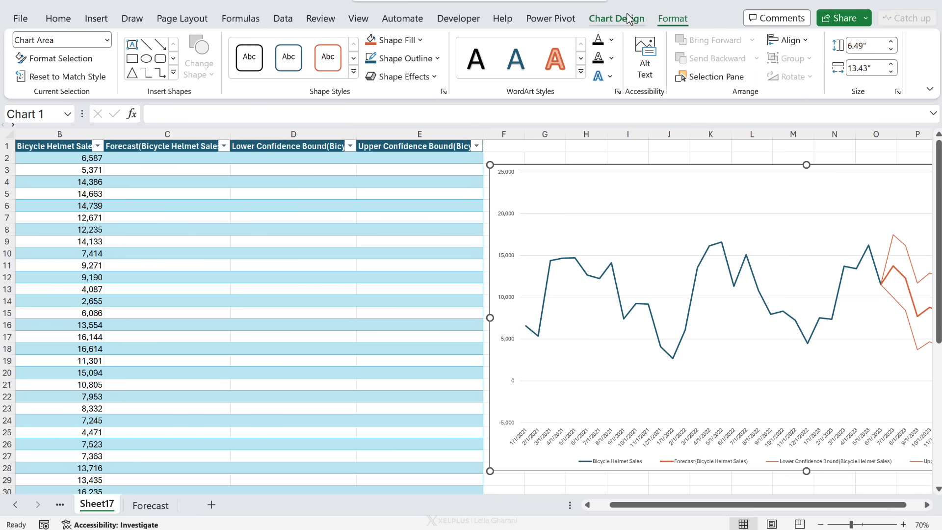
{"action": "left_click", "coordinate": [608, 18]}
{"action": "left_click_drag", "start_coordinate": [743, 504], "coordinate": [788, 491]}
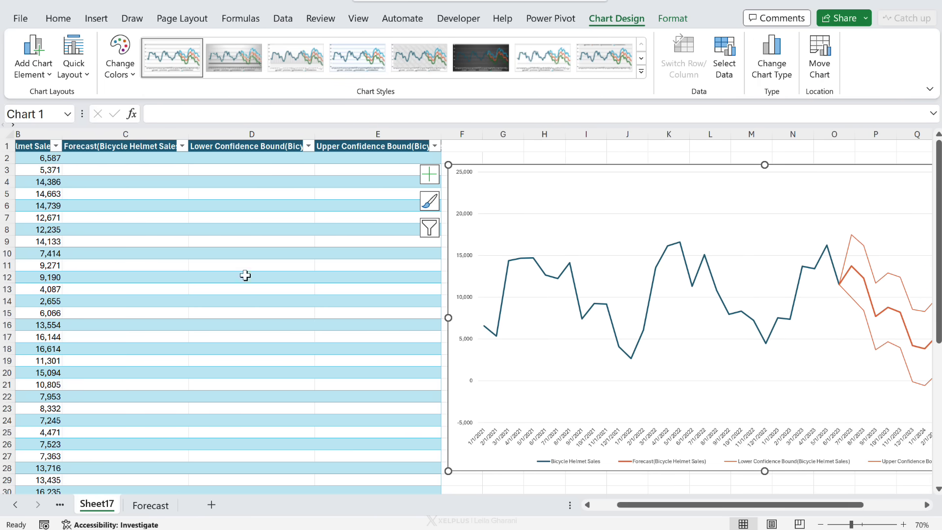
{"action": "left_click", "coordinate": [118, 262]}
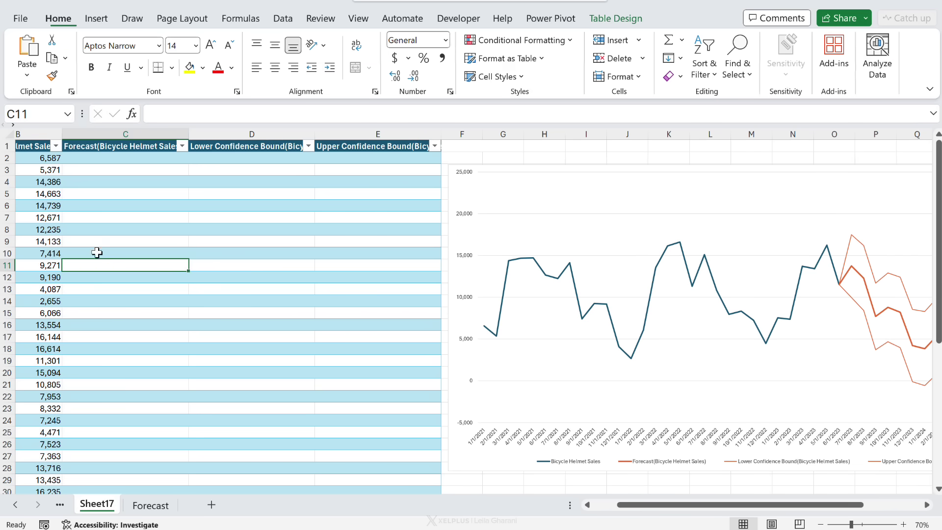
- Check the forecast and upper confidence bound values down to the last forecast in E50
{"action": "left_click", "coordinate": [45, 255]}
{"action": "left_click", "coordinate": [127, 289]}
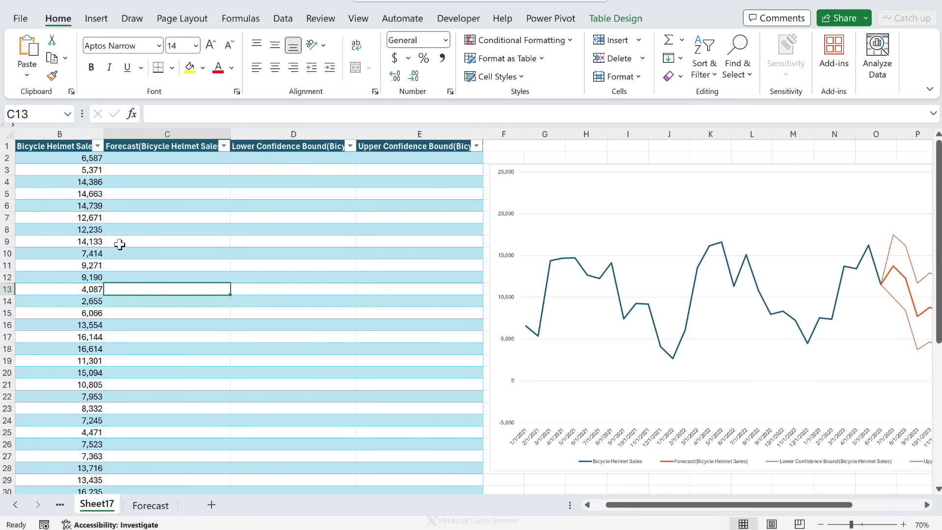
{"action": "key", "text": "Right"}
{"action": "key", "text": "Right"}
{"action": "key", "text": "ctrl+Down"}
{"action": "key", "text": "Down"}
{"action": "key", "text": "Down"}
{"action": "key", "text": "Down"}
{"action": "key", "text": "Down"}
{"action": "key", "text": "Down"}
{"action": "key", "text": "Down"}
{"action": "key", "text": "Down"}
{"action": "key", "text": "Down"}
{"action": "key", "text": "Down"}
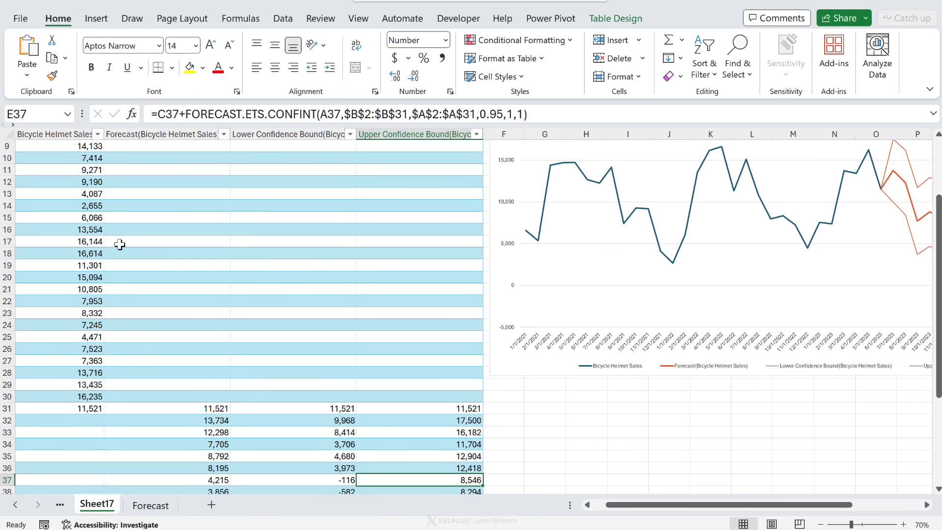
{"action": "key", "text": "Down"}
{"action": "key", "text": "Down"}
{"action": "key", "text": "Down"}
{"action": "key", "text": "Down"}
{"action": "key", "text": "Down"}
{"action": "key", "text": "Down"}
{"action": "key", "text": "Down"}
{"action": "key", "text": "Down"}
{"action": "key", "text": "Down"}
{"action": "key", "text": "Down"}
{"action": "key", "text": "Down"}
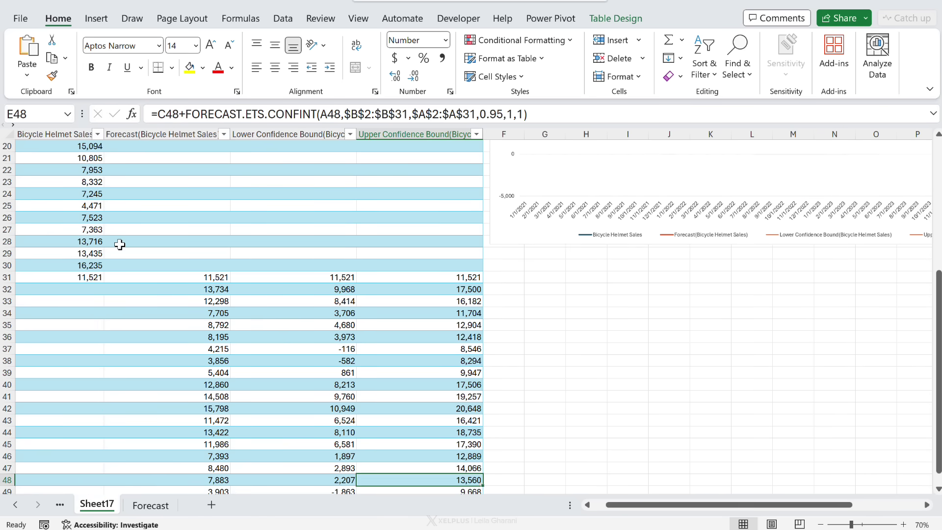
{"action": "key", "text": "Down"}
{"action": "key", "text": "Up"}
{"action": "key", "text": "Up"}
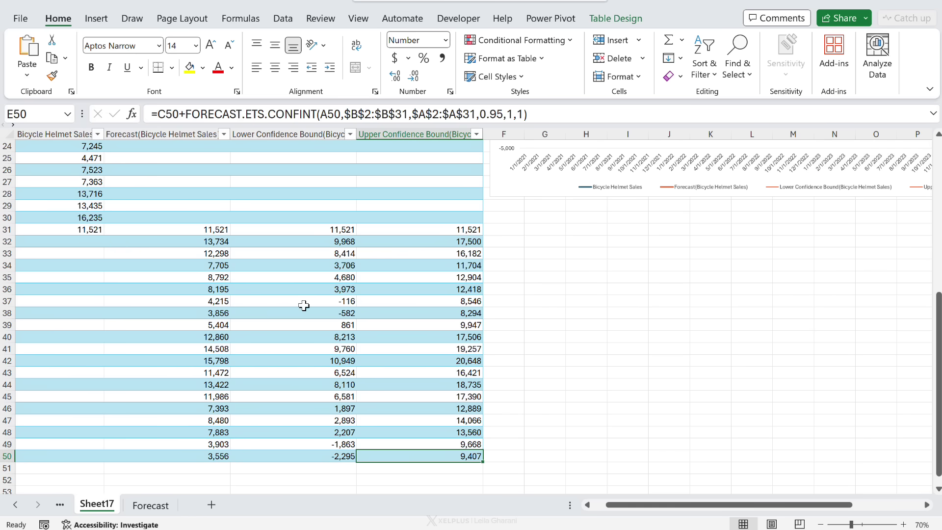
{"action": "left_click_drag", "start_coordinate": [769, 505], "coordinate": [837, 505]}
{"action": "scroll", "coordinate": [789, 386], "scroll_direction": "up", "scroll_amount": 5}
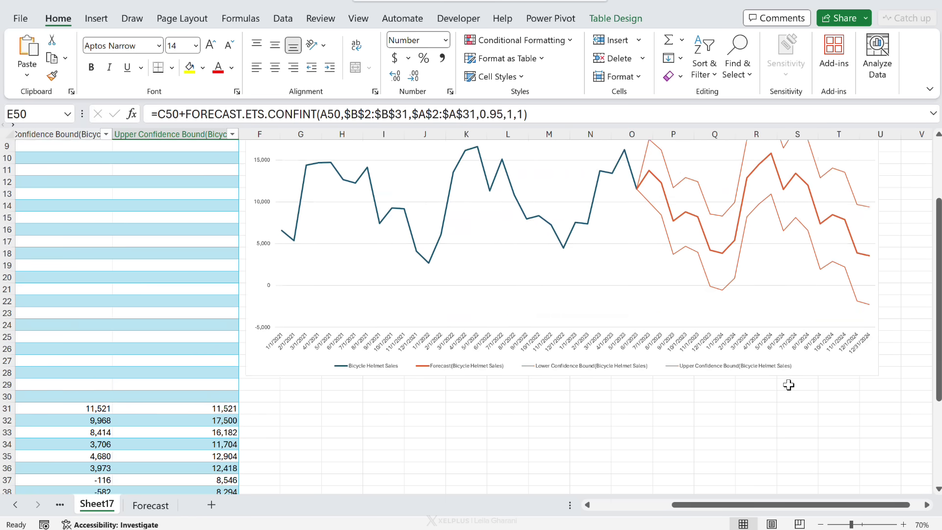
{"action": "scroll", "coordinate": [788, 386], "scroll_direction": "up", "scroll_amount": 3}
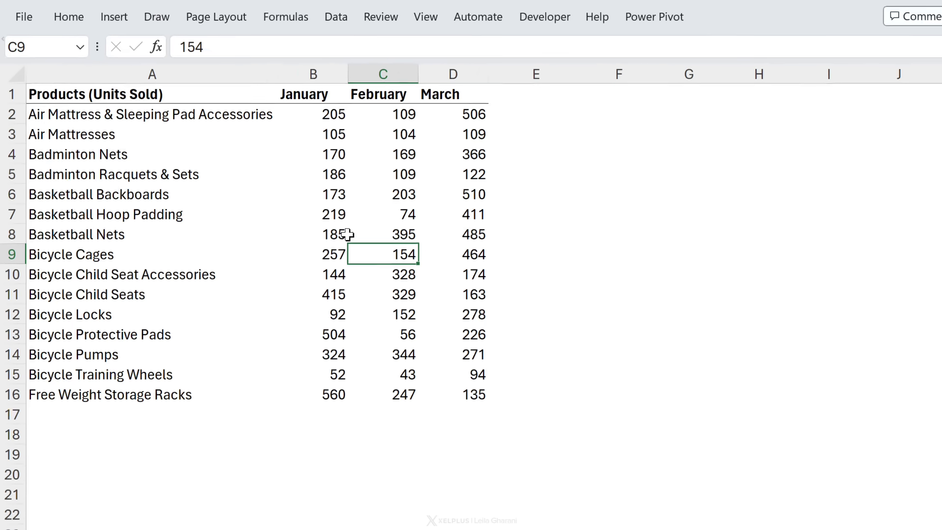
- Select the units sold table and browse the Quick Analysis categories, returning to Formatting
{"action": "key", "text": "ctrl+a"}
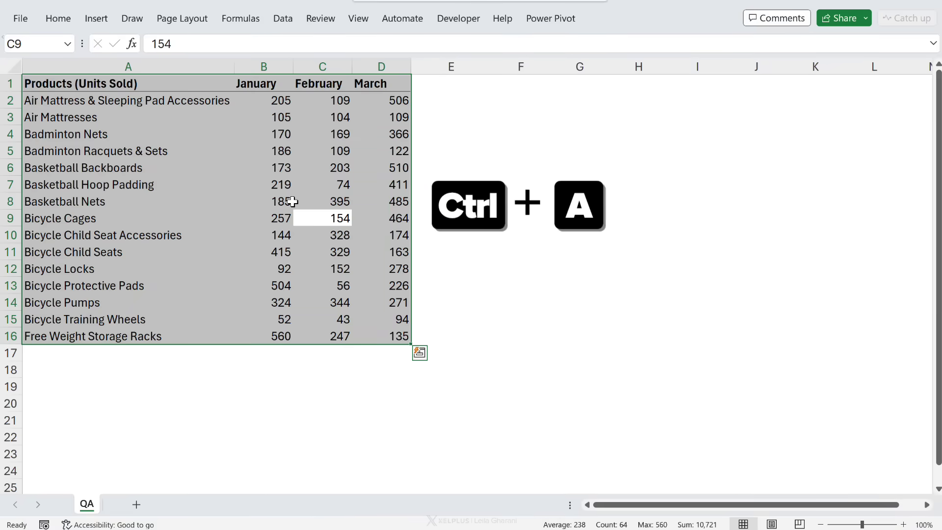
{"action": "key", "text": "ctrl+q"}
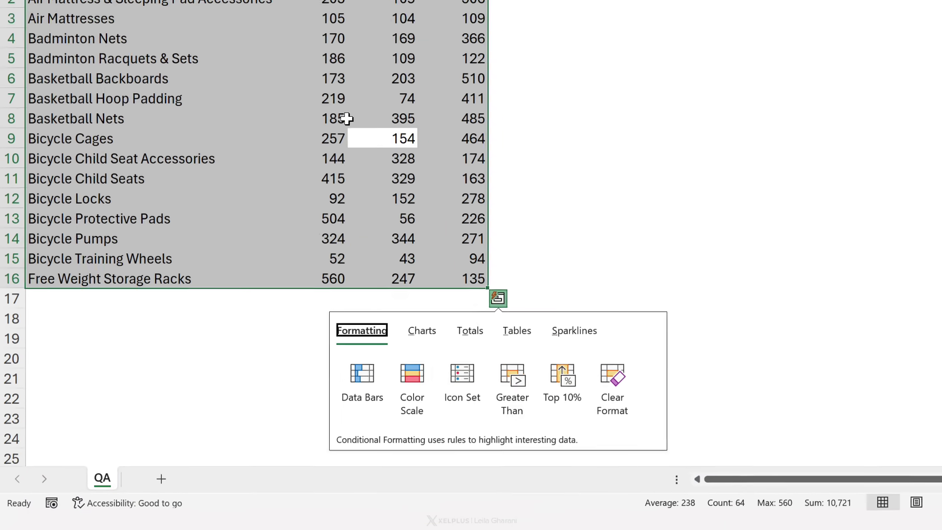
{"action": "key", "text": "Right"}
{"action": "key", "text": "Right"}
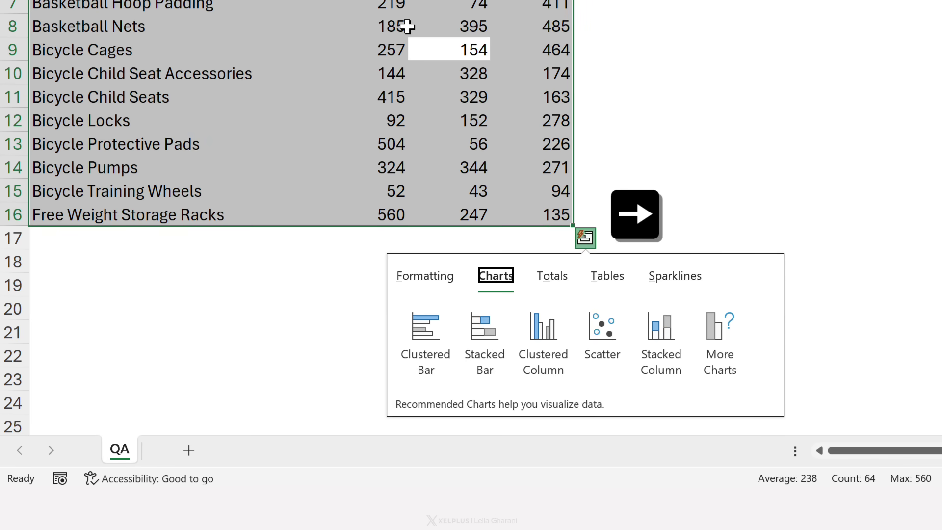
{"action": "key", "text": "Right"}
{"action": "key", "text": "Right"}
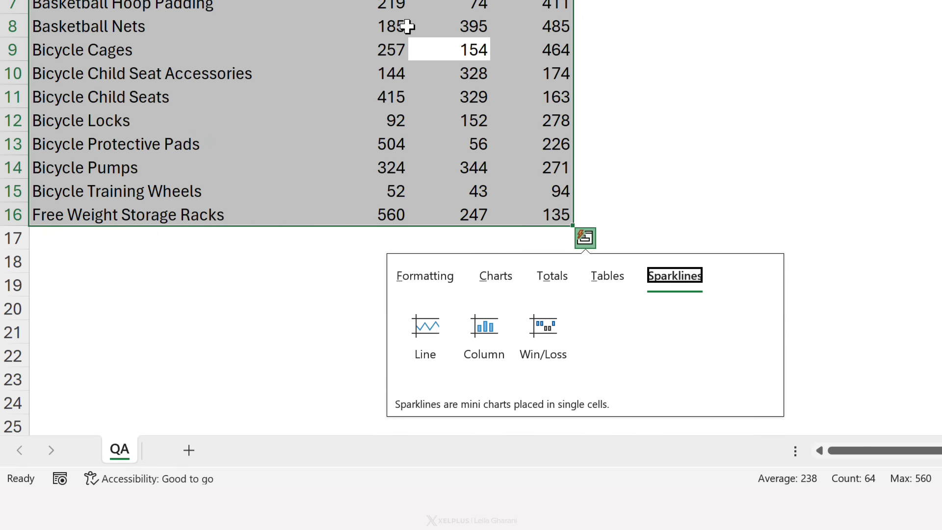
{"action": "key", "text": "Left"}
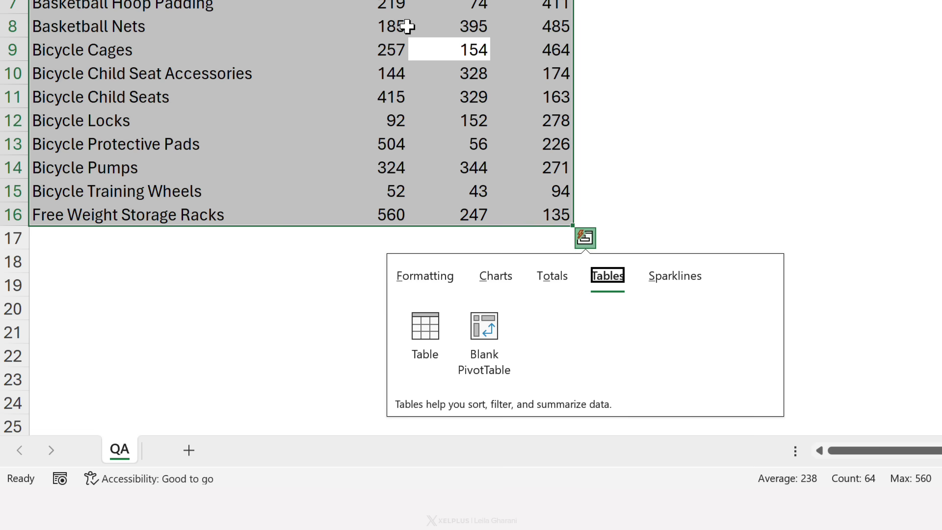
{"action": "key", "text": "Left"}
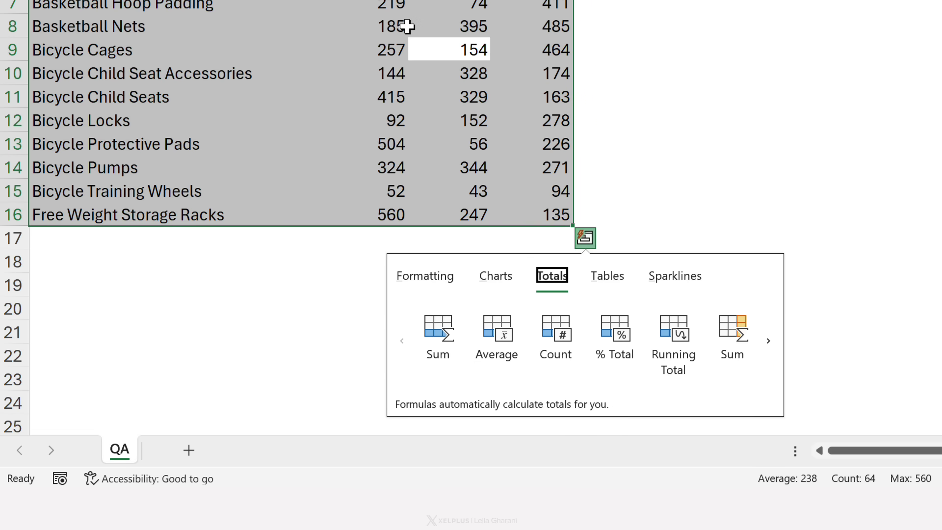
{"action": "key", "text": "Left"}
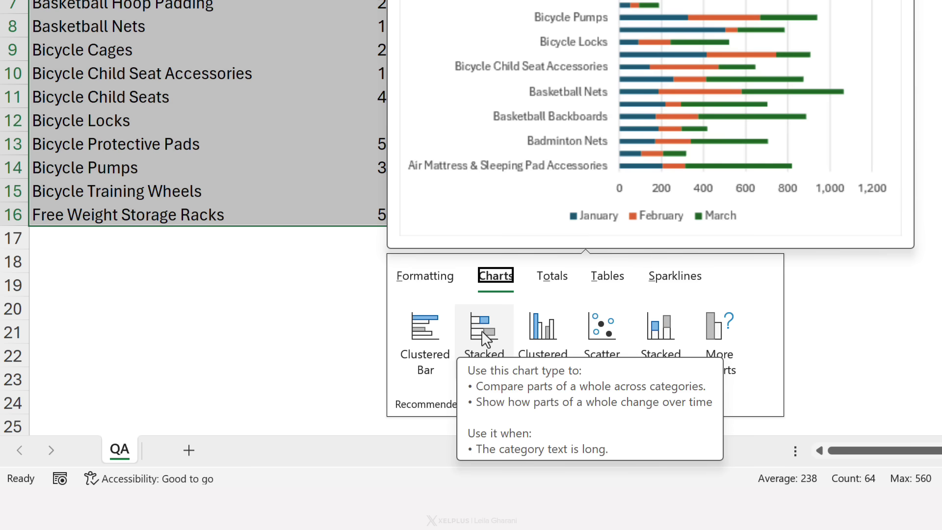
{"action": "key", "text": "Left"}
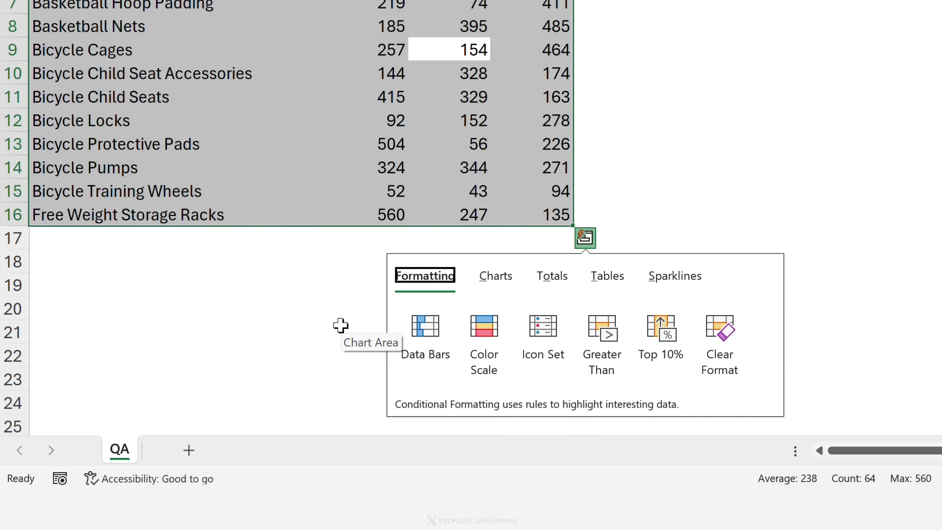
- Preview data bars, colour scale, icon set and Greater Than highlighting on the unit counts
{"action": "key", "text": "Tab"}
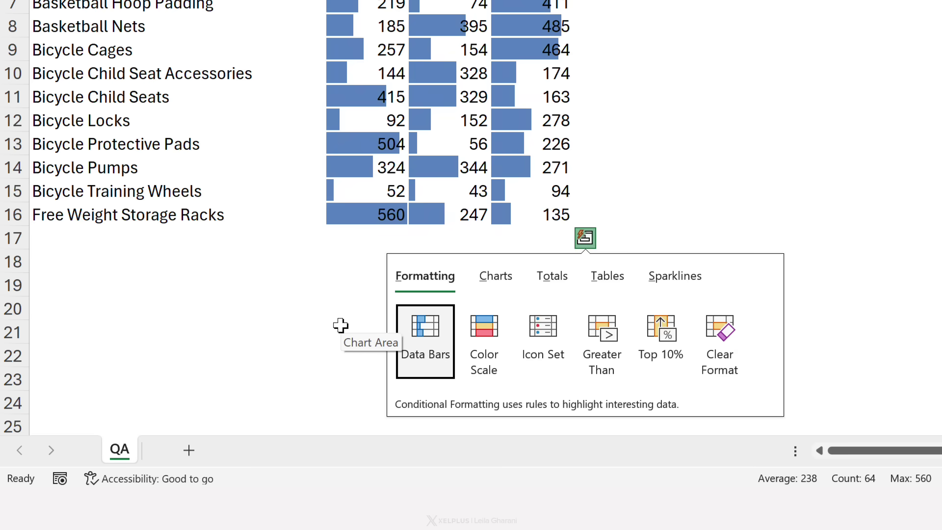
{"action": "key", "text": "Right"}
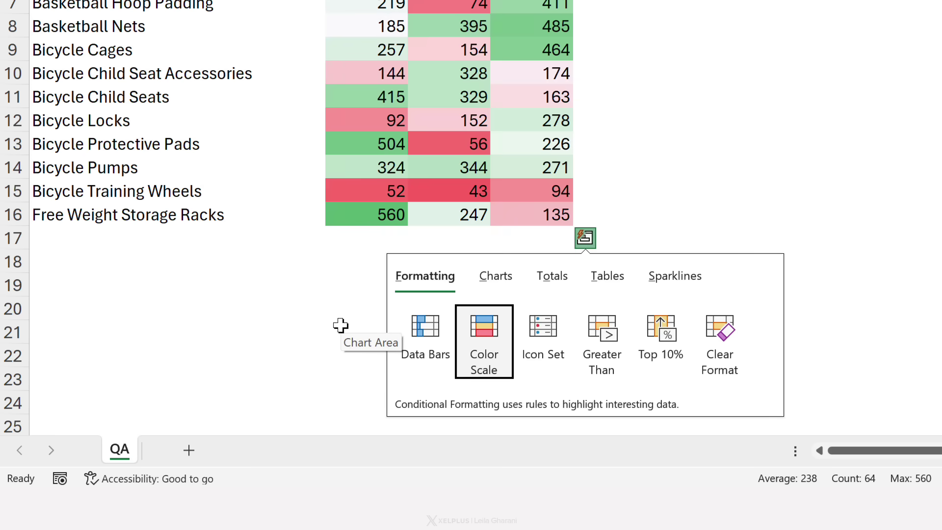
{"action": "key", "text": "Right"}
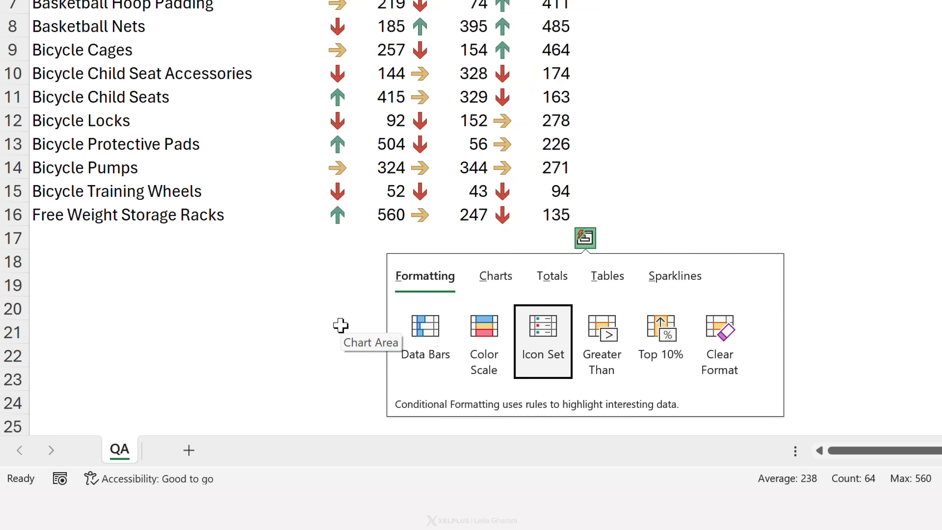
{"action": "key", "text": "Right"}
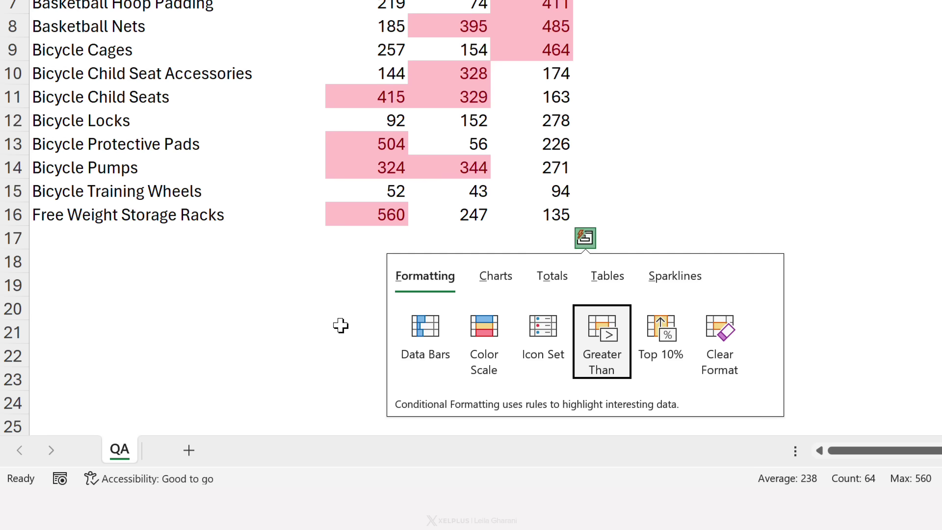
- Highlight unit counts greater than 500 with Green Fill with Dark Green Text
{"action": "key", "text": "Return"}
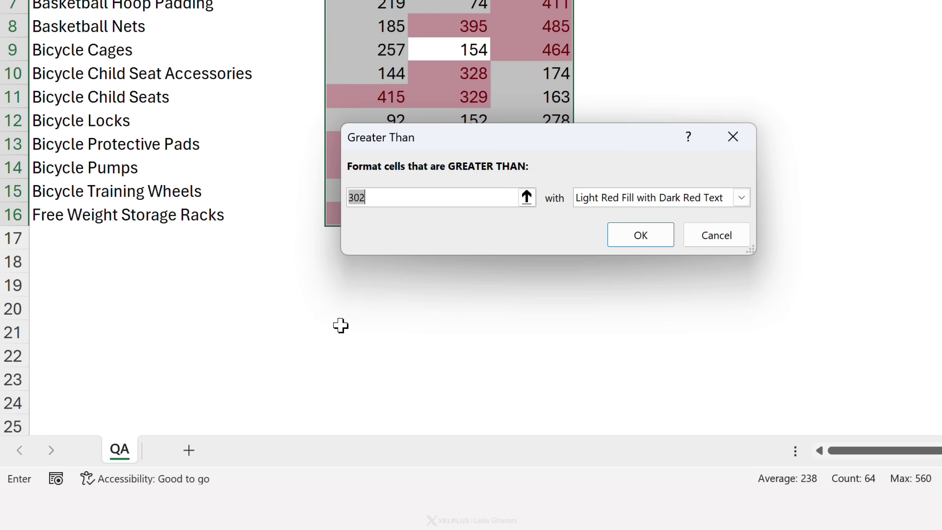
{"action": "type", "text": "500"}
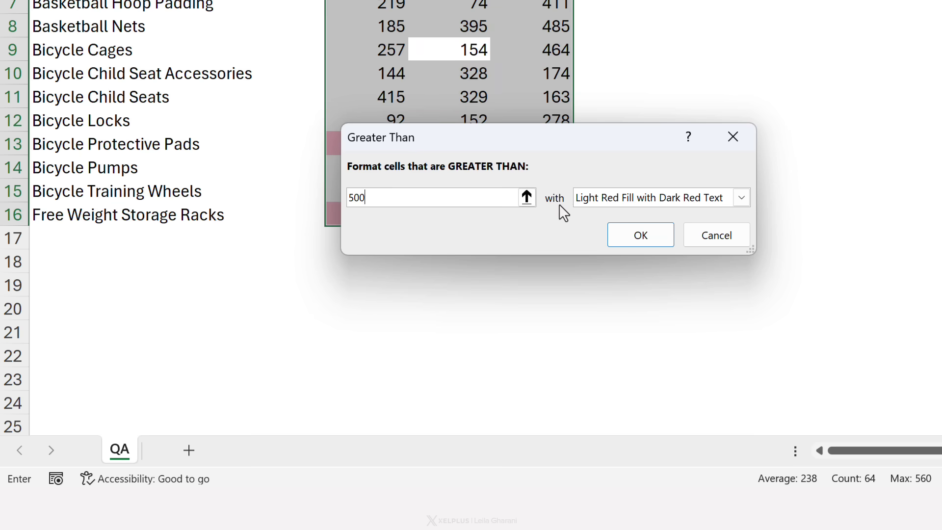
{"action": "left_click", "coordinate": [634, 199]}
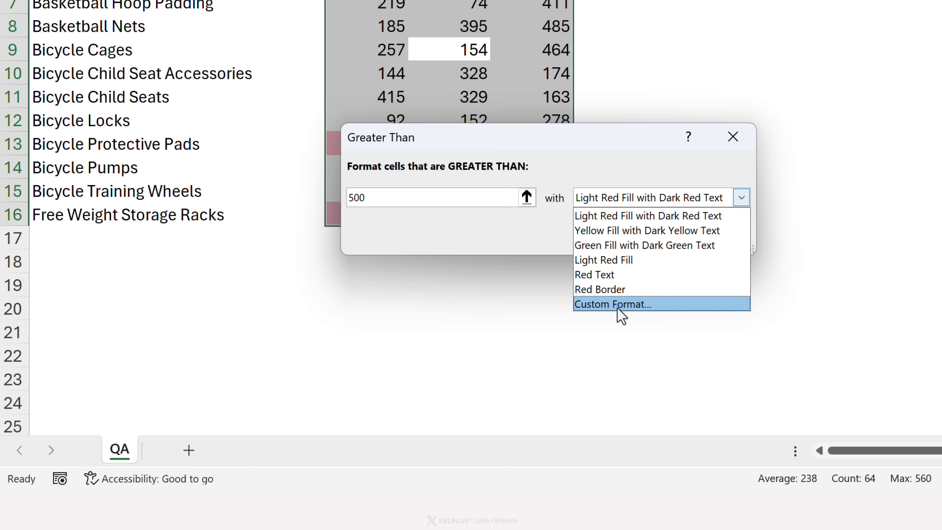
{"action": "left_click", "coordinate": [616, 245]}
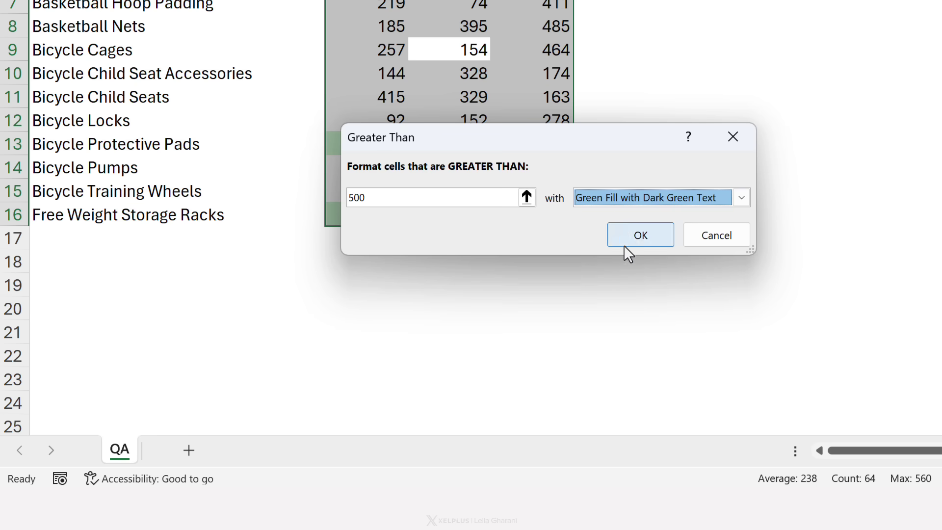
{"action": "left_click", "coordinate": [630, 234]}
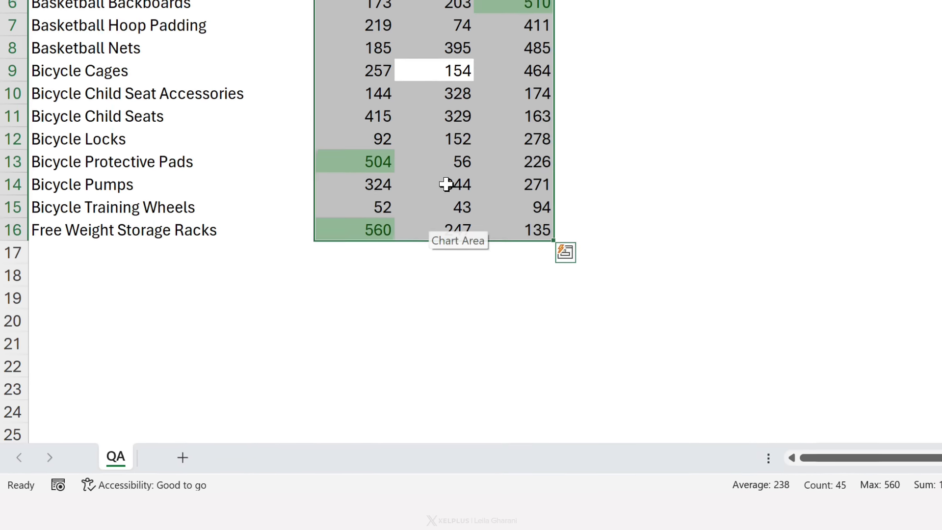
{"action": "left_click", "coordinate": [447, 167]}
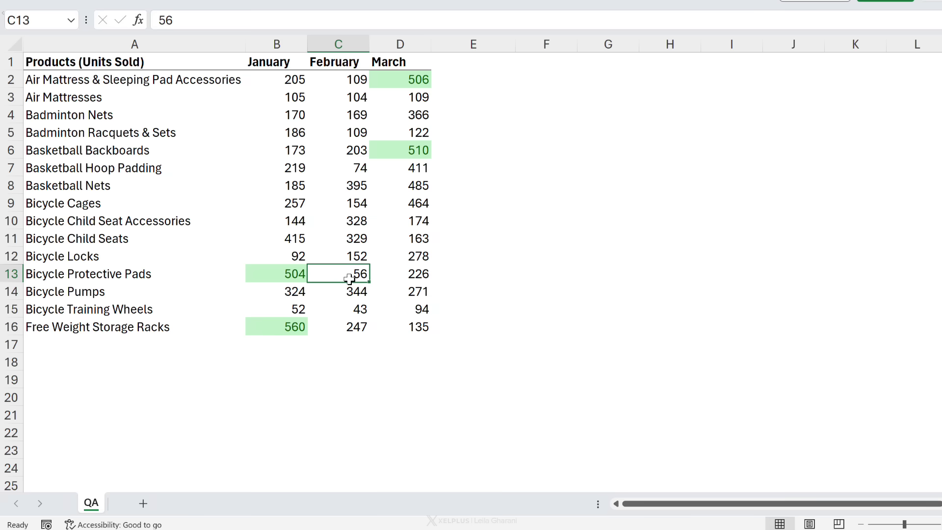
- Insert Line sparklines in column E for every product's January–March units via Quick Analysis
{"action": "key", "text": "ctrl+a"}
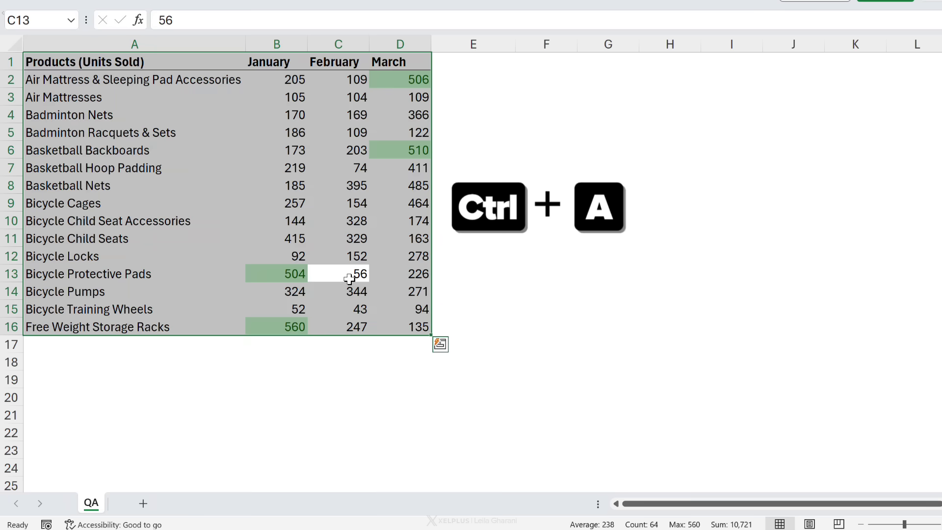
{"action": "key", "text": "ctrl+q"}
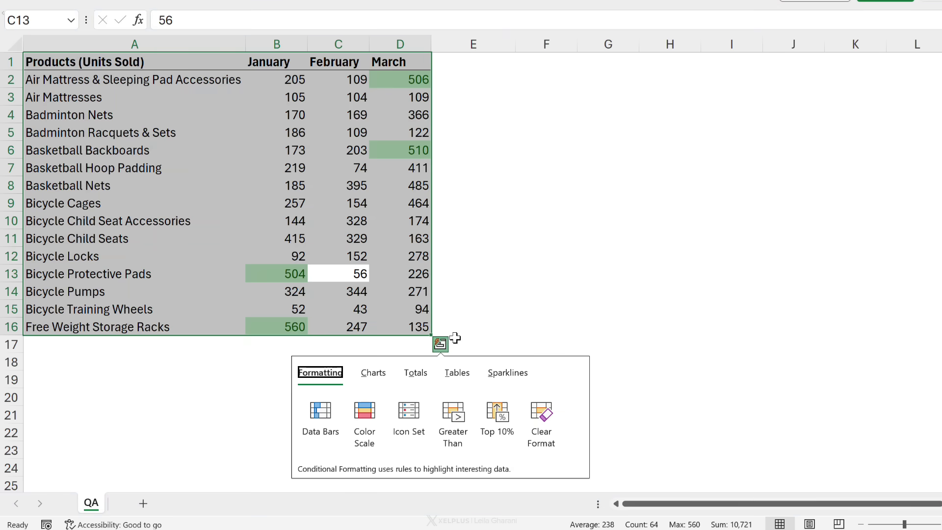
{"action": "left_click", "coordinate": [441, 345]}
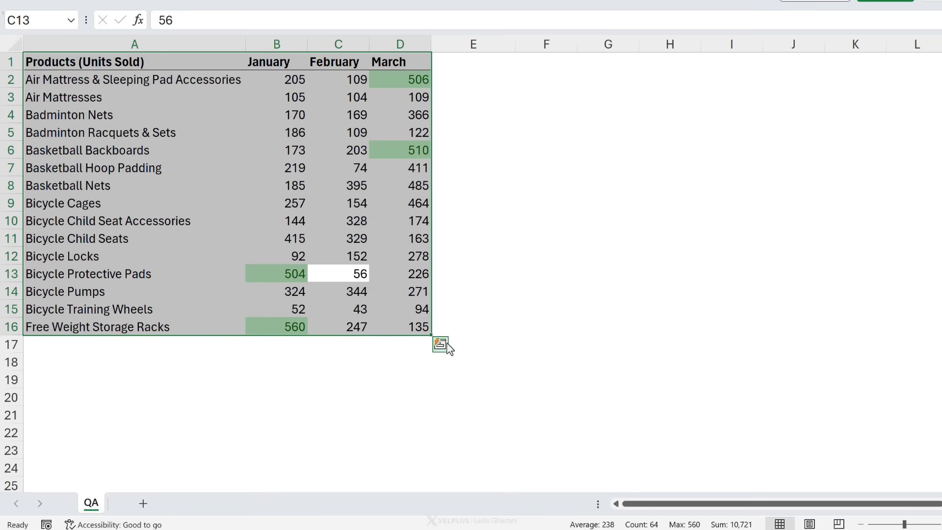
{"action": "left_click", "coordinate": [441, 345]}
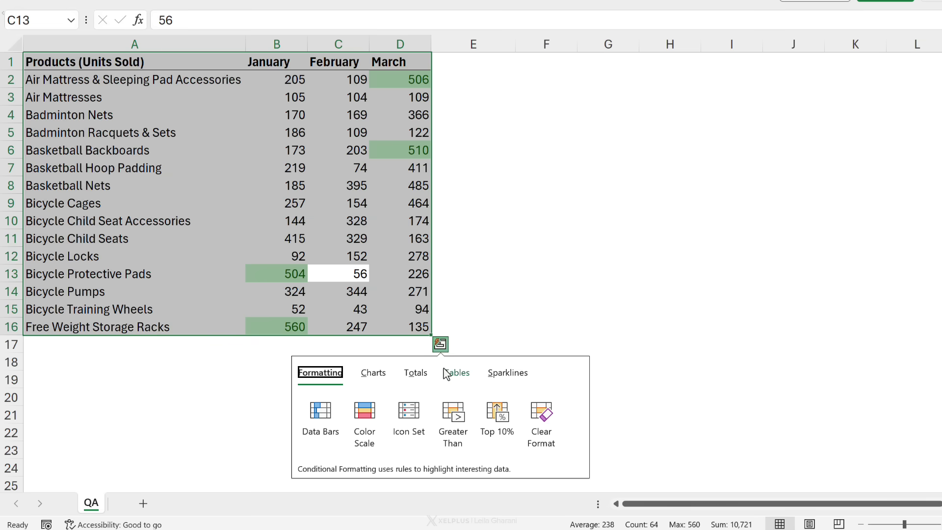
{"action": "left_click", "coordinate": [498, 373]}
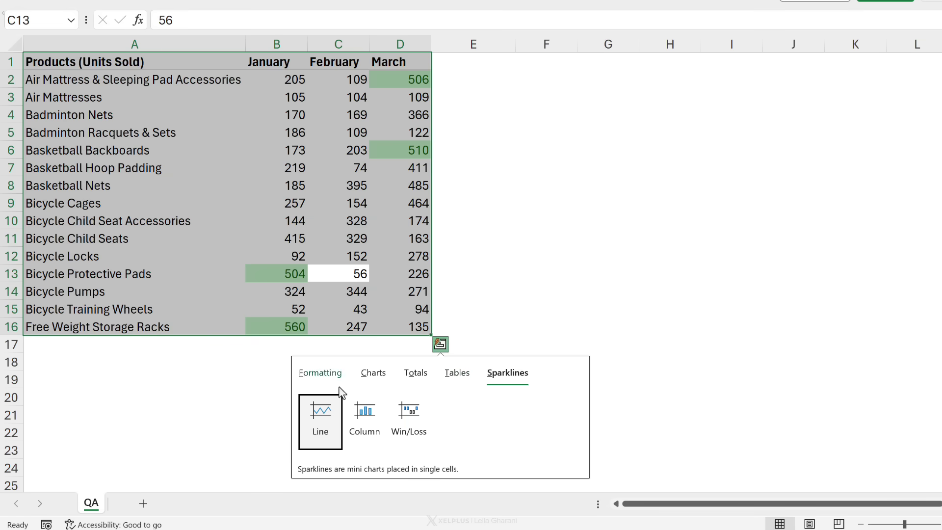
{"action": "left_click", "coordinate": [314, 417]}
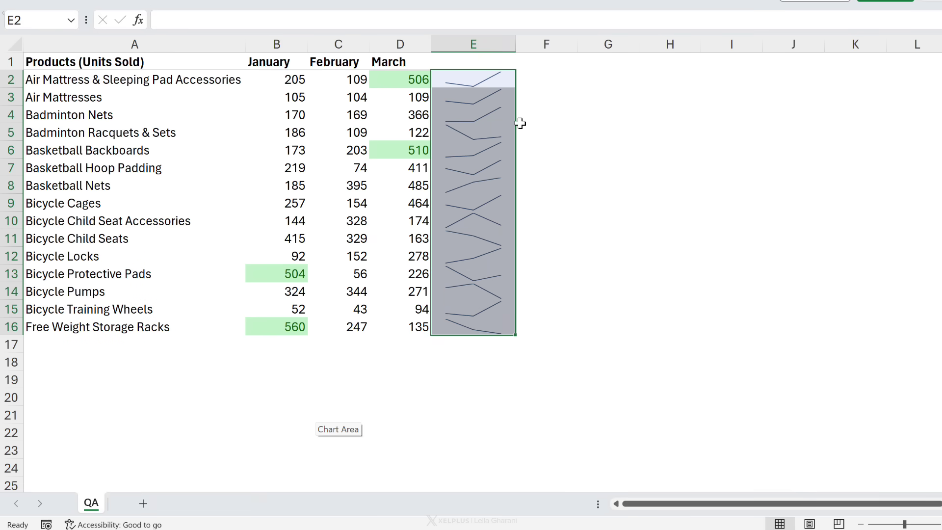
- Add a running total row below the sales table from Quick Analysis Totals
{"action": "left_click", "coordinate": [347, 171]}
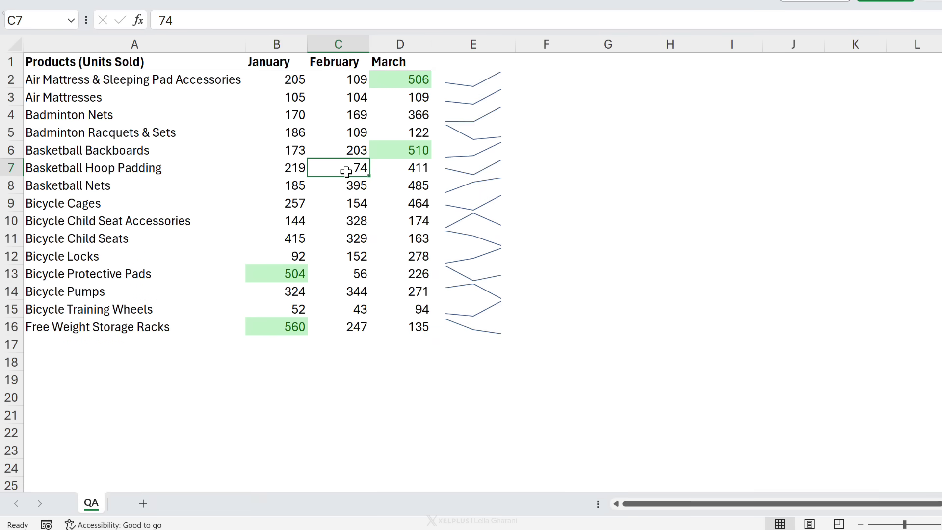
{"action": "key", "text": "ctrl+a"}
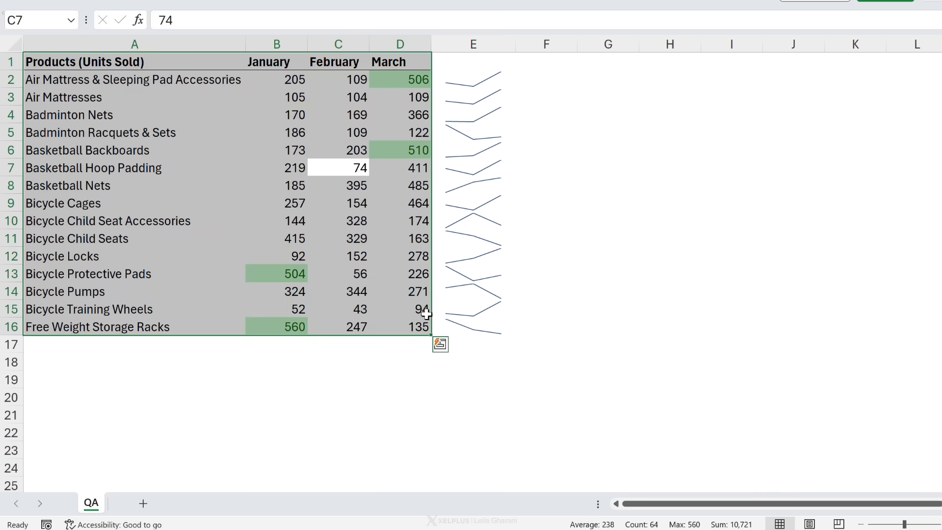
{"action": "left_click", "coordinate": [440, 346]}
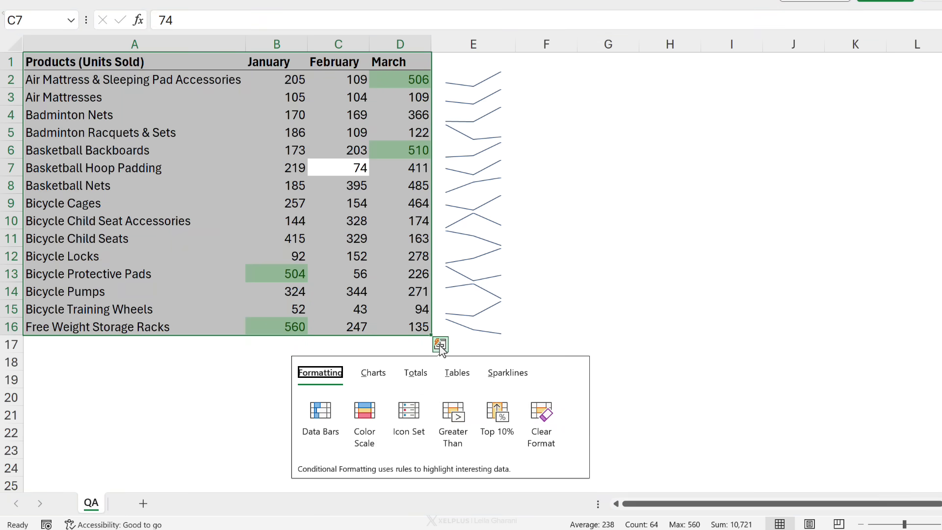
{"action": "left_click", "coordinate": [416, 373]}
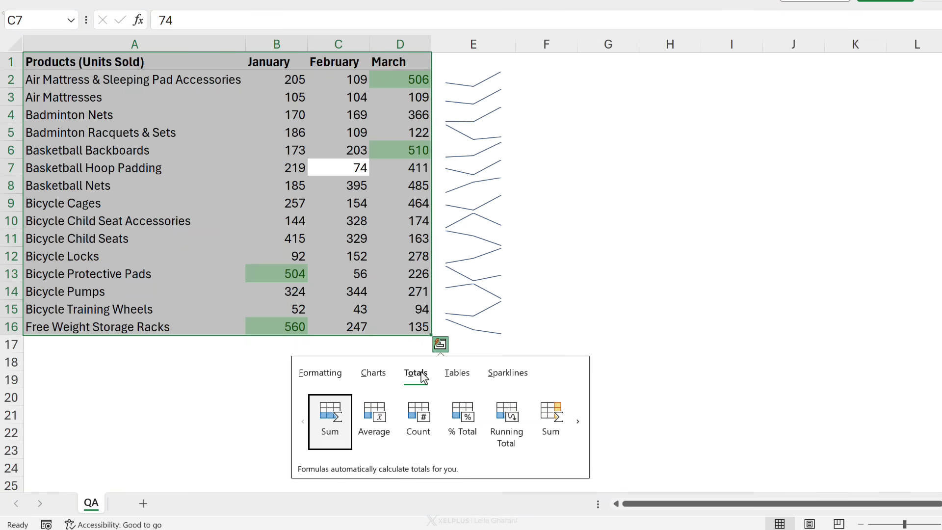
{"action": "left_click", "coordinate": [499, 415]}
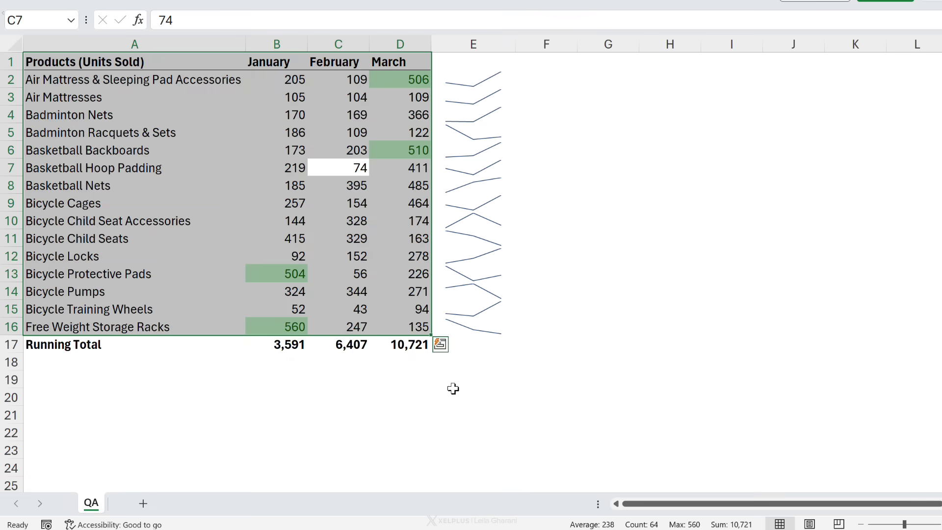
- Inspect the January, March and February running total formulas without changing them
{"action": "left_click", "coordinate": [296, 341]}
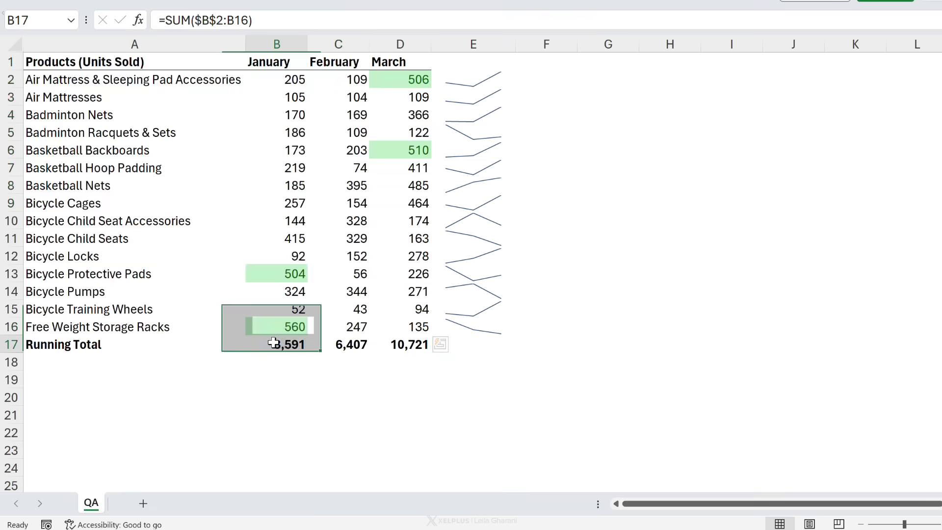
{"action": "left_click", "coordinate": [321, 20]}
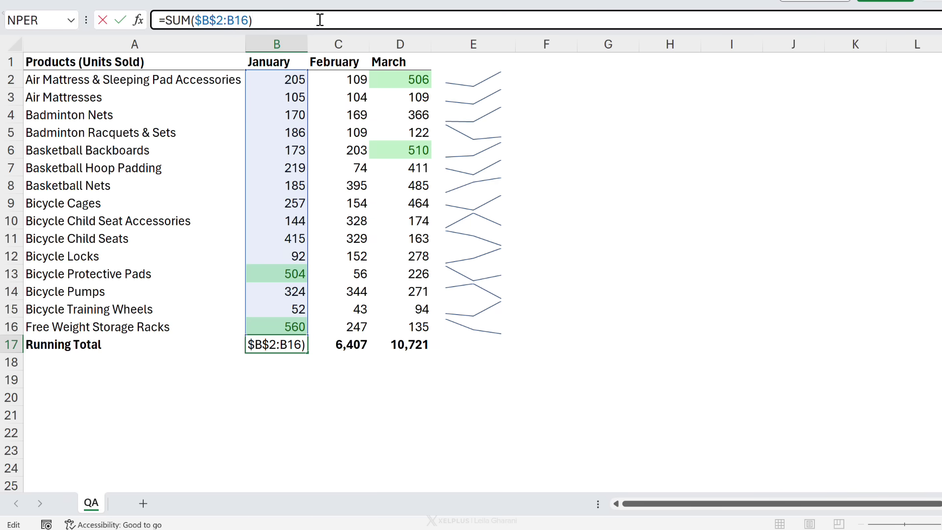
{"action": "key", "text": "Escape"}
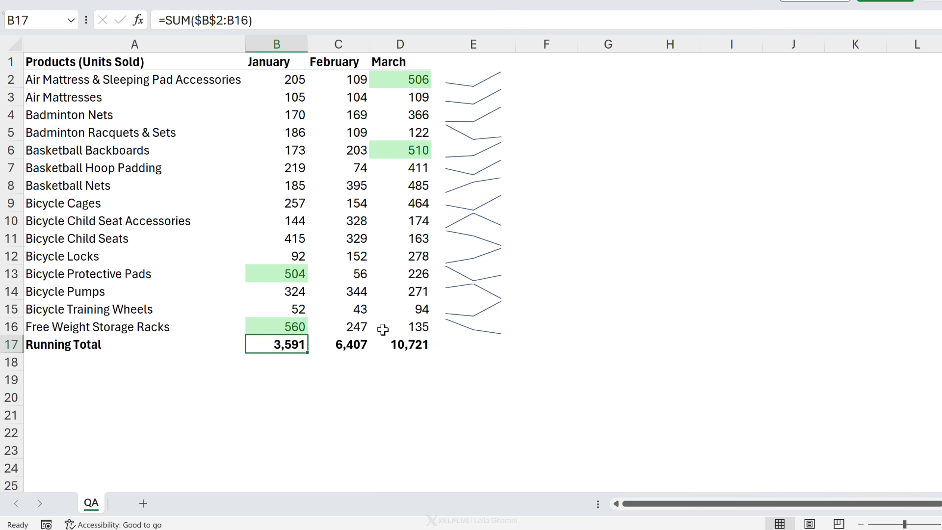
{"action": "left_click", "coordinate": [388, 343]}
{"action": "left_click", "coordinate": [344, 20]}
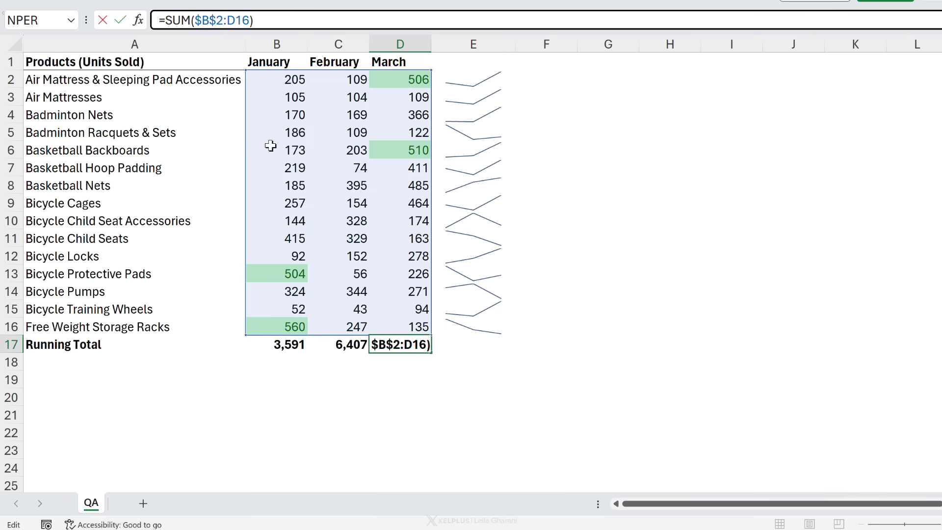
{"action": "key", "text": "Escape"}
{"action": "left_click", "coordinate": [343, 345]}
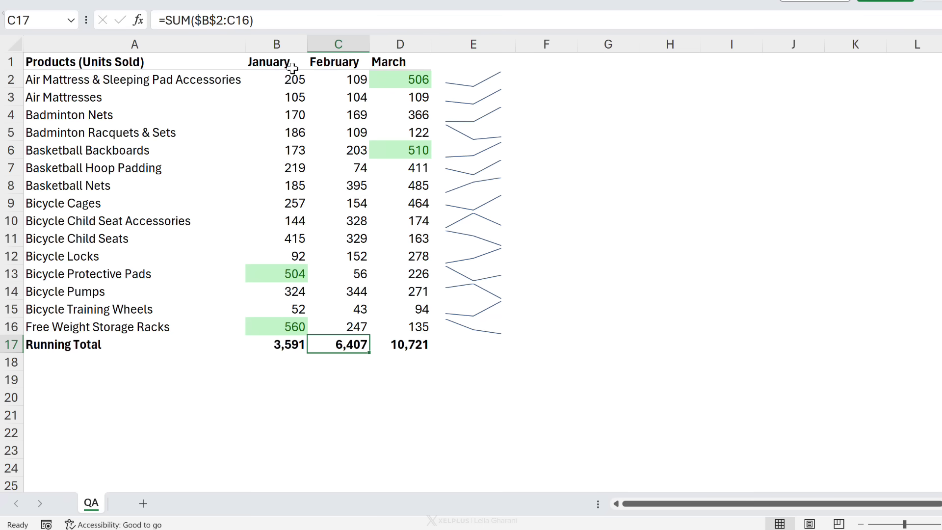
{"action": "left_click", "coordinate": [265, 19]}
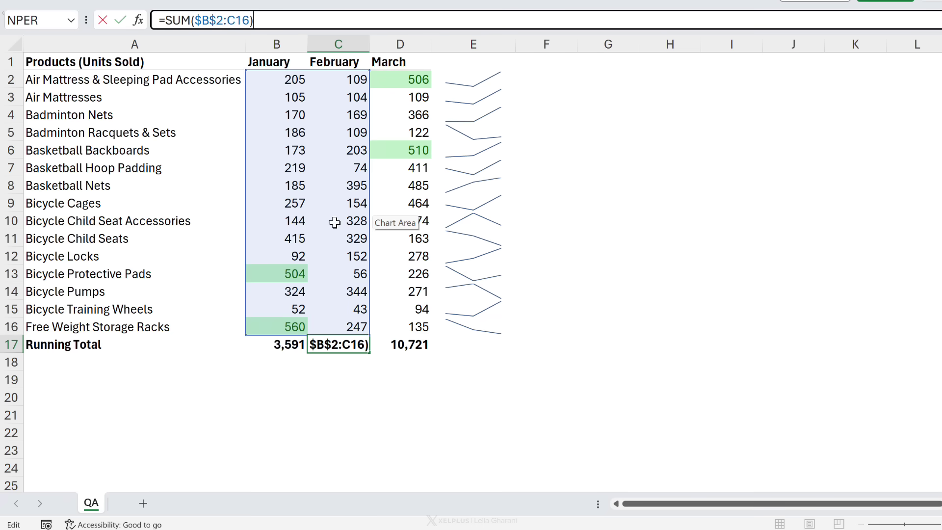
{"action": "key", "text": "Escape"}
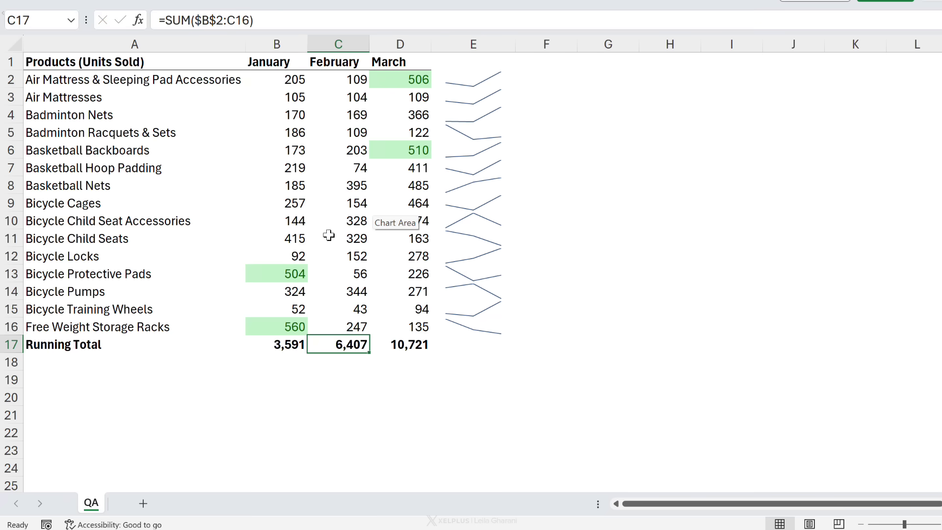
{"action": "left_click", "coordinate": [325, 262]}
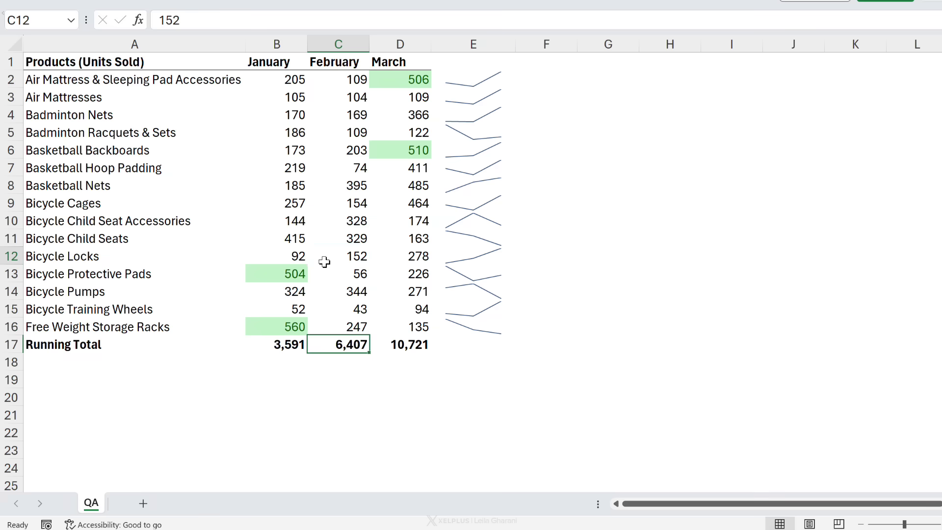
{"action": "left_click", "coordinate": [294, 275]}
- Select a product's trend line sparkline in column E
{"action": "left_click", "coordinate": [458, 252]}
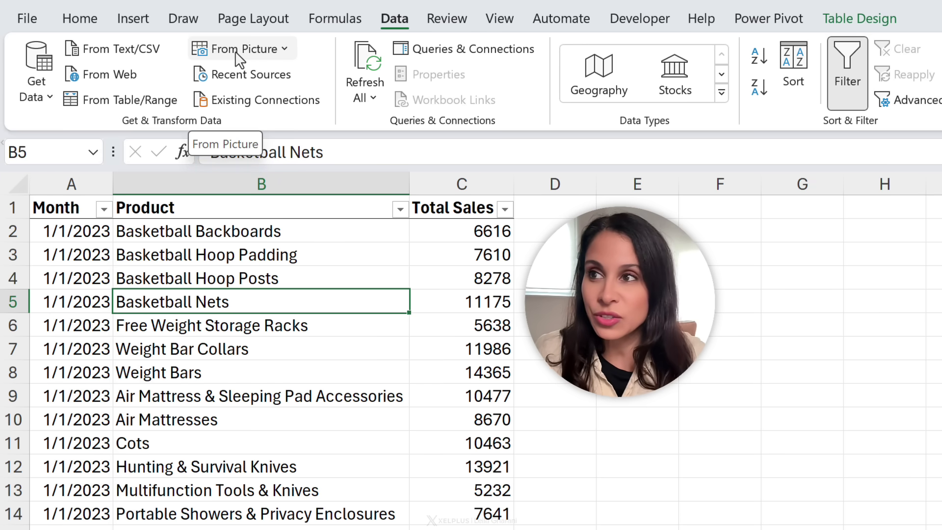
{"action": "left_click", "coordinate": [38, 94]}
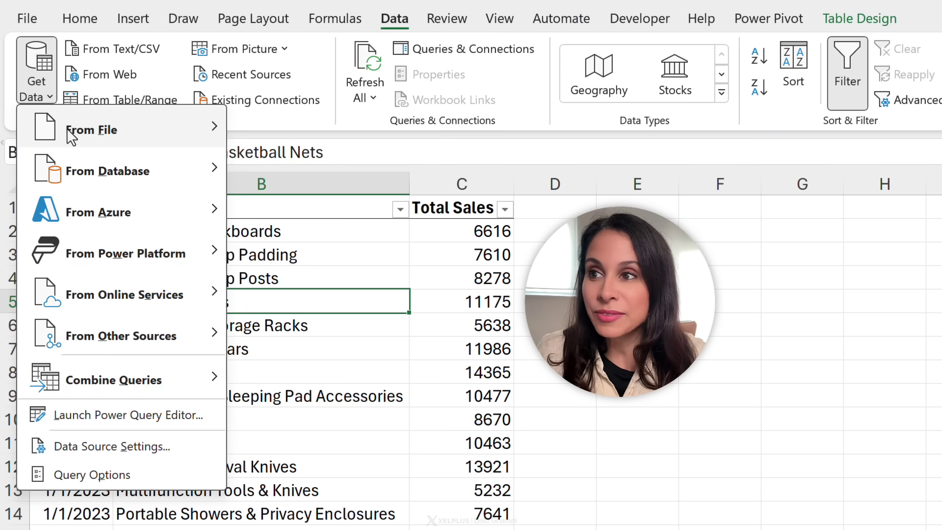
{"action": "mouse_move", "coordinate": [71, 137]}
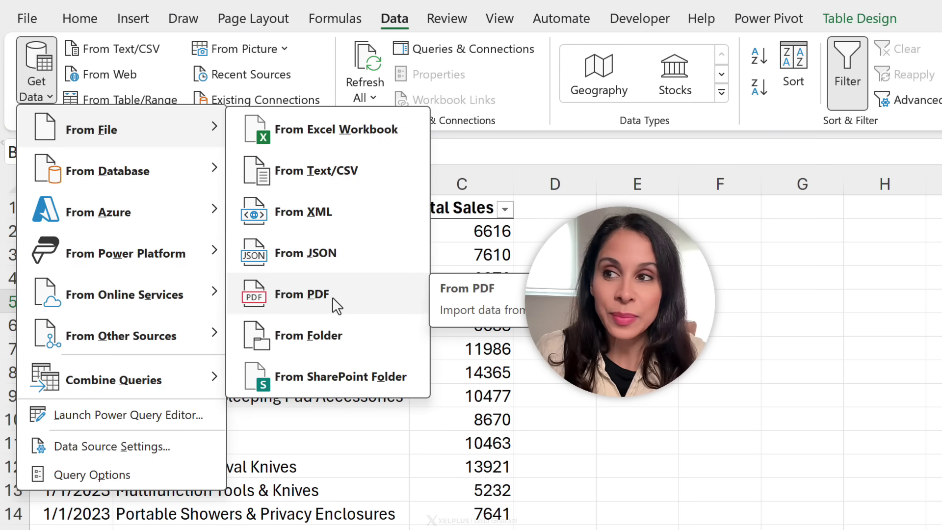
{"action": "left_click", "coordinate": [326, 453]}
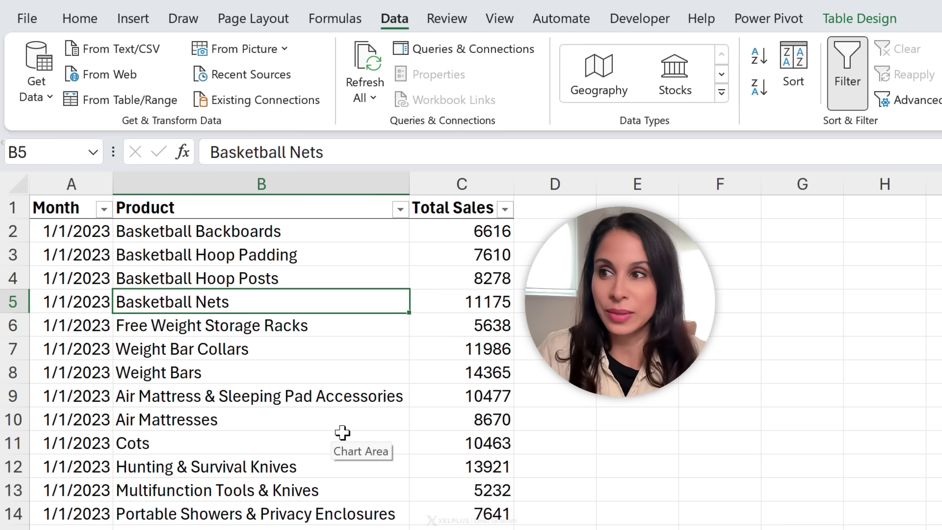
{"action": "left_click", "coordinate": [101, 326]}
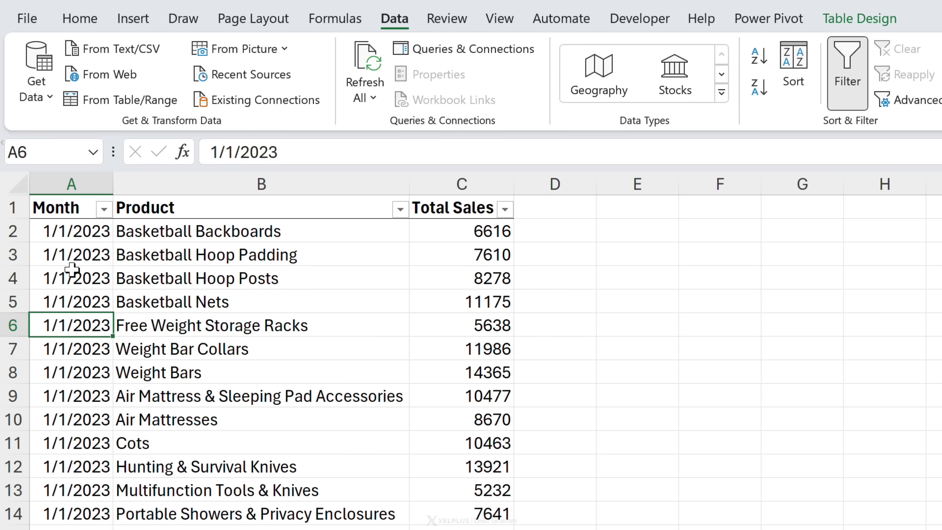
{"action": "left_click", "coordinate": [72, 271]}
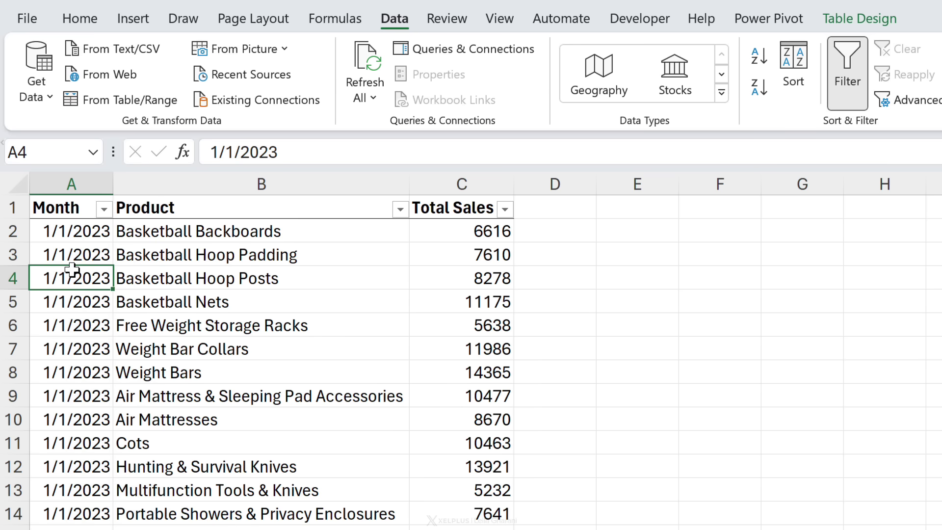
{"action": "scroll", "coordinate": [72, 270], "scroll_direction": "down", "scroll_amount": 15}
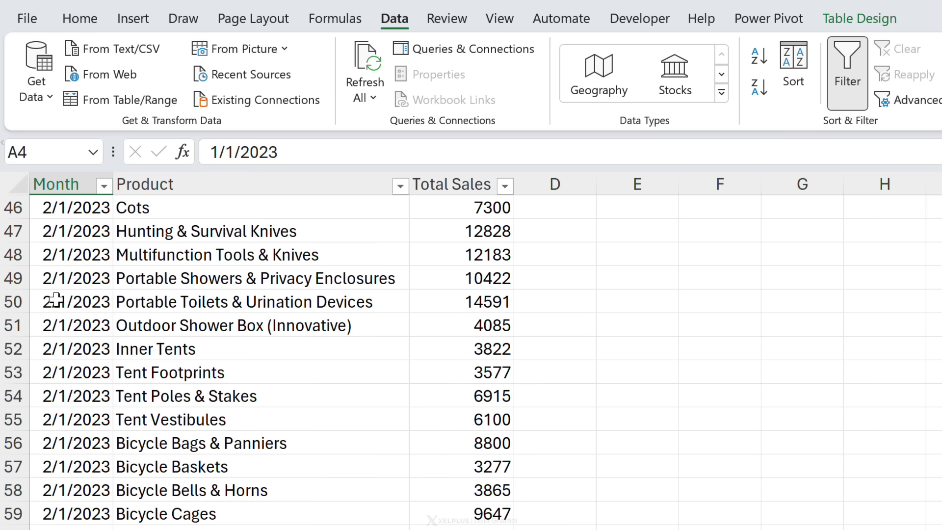
{"action": "scroll", "coordinate": [53, 277], "scroll_direction": "up", "scroll_amount": 9}
{"action": "left_click", "coordinate": [55, 304]}
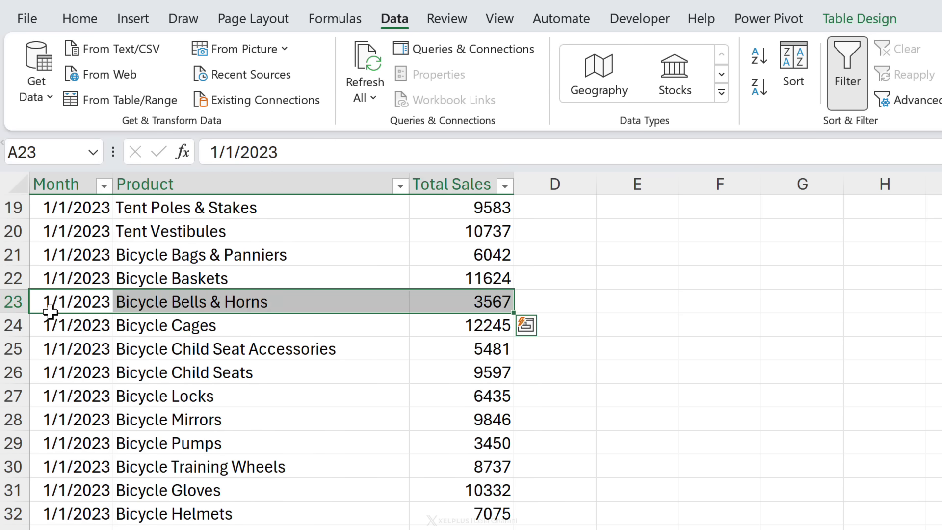
{"action": "scroll", "coordinate": [65, 339], "scroll_direction": "down", "scroll_amount": 4}
{"action": "scroll", "coordinate": [65, 339], "scroll_direction": "down", "scroll_amount": 4}
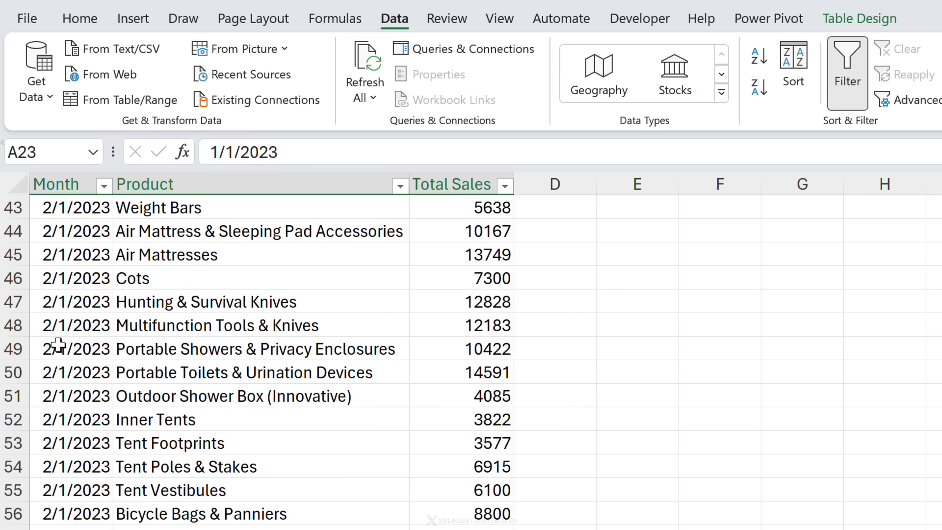
{"action": "left_click", "coordinate": [53, 298]}
{"action": "scroll", "coordinate": [57, 309], "scroll_direction": "down", "scroll_amount": 6}
{"action": "left_click", "coordinate": [209, 301]}
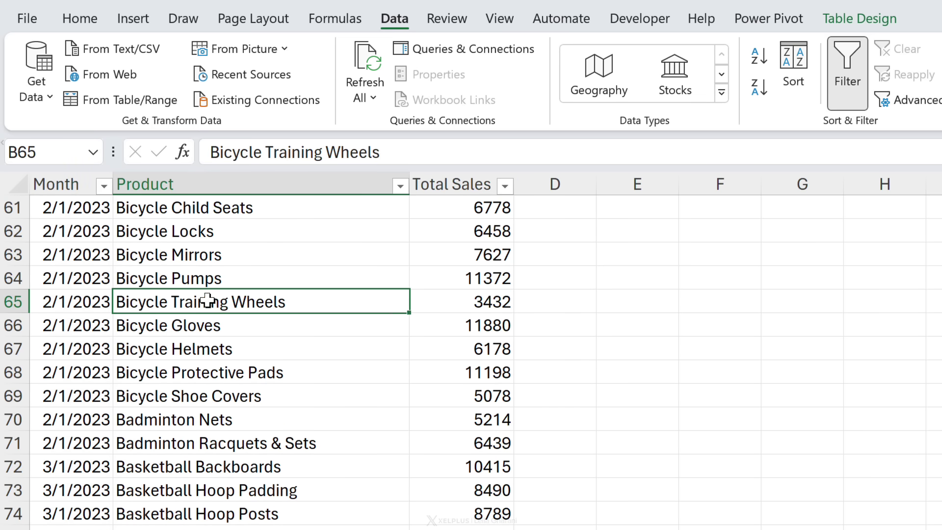
{"action": "left_click", "coordinate": [442, 297]}
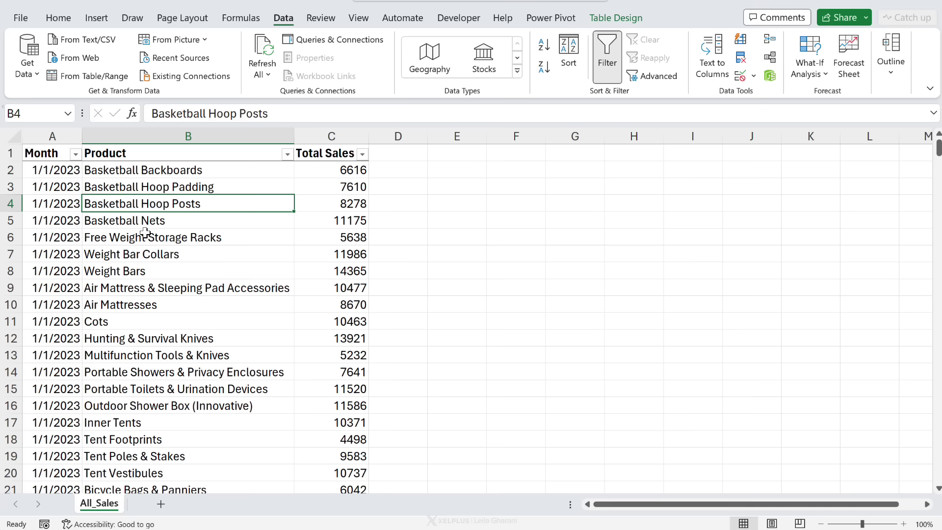
{"action": "key", "text": "ctrl+Down"}
{"action": "key", "text": "Down"}
{"action": "key", "text": "Down"}
{"action": "key", "text": "Down"}
{"action": "key", "text": "Up"}
{"action": "key", "text": "Up"}
{"action": "key", "text": "Up"}
{"action": "key", "text": "Left"}
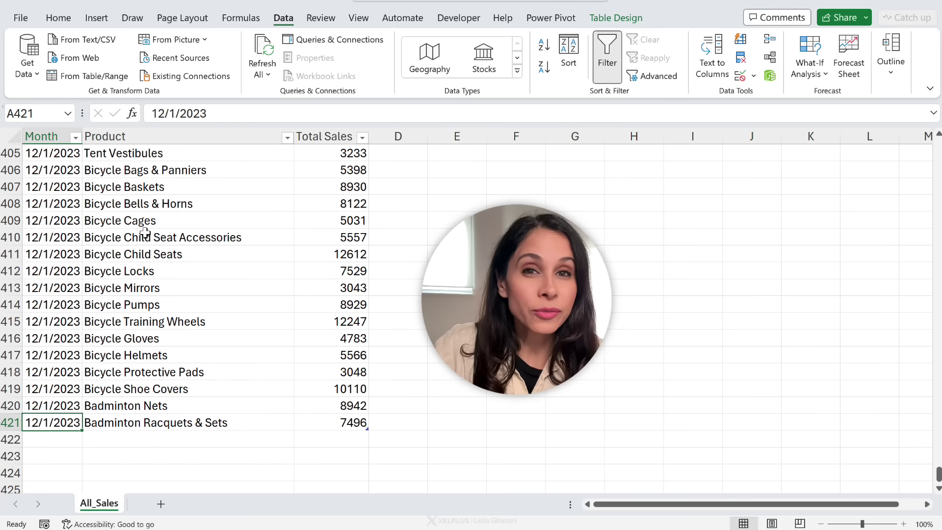
{"action": "key", "text": "ctrl+Up"}
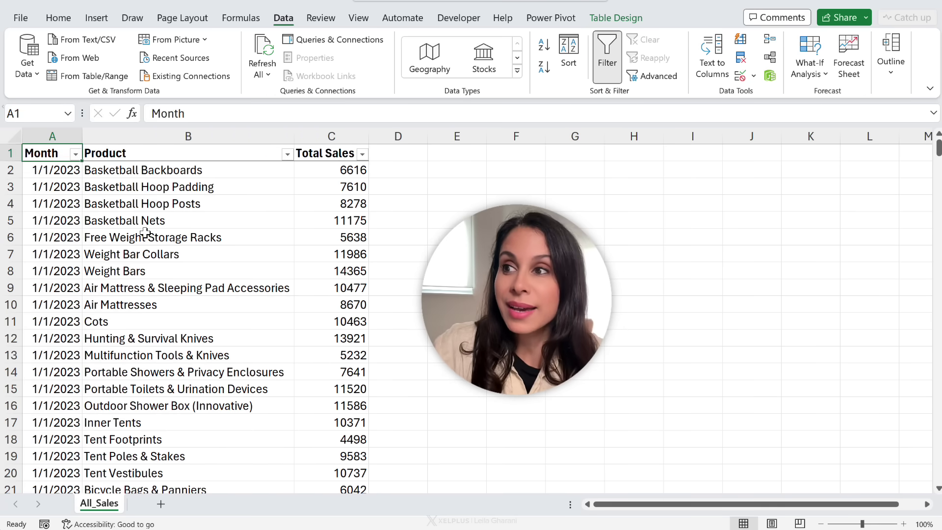
{"action": "key", "text": "Down"}
{"action": "key", "text": "Down"}
{"action": "key", "text": "Down"}
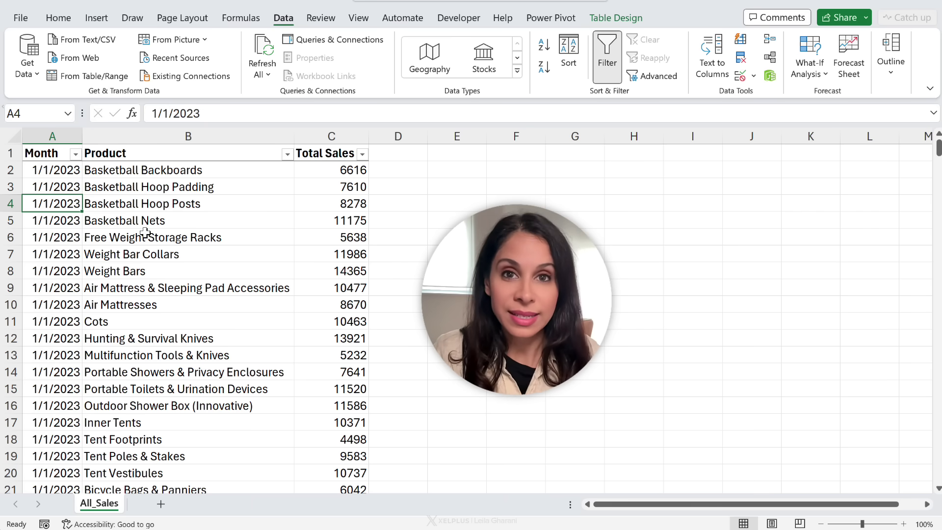
{"action": "left_click_drag", "start_coordinate": [58, 170], "coordinate": [74, 505]}
{"action": "left_click", "coordinate": [143, 363]}
{"action": "scroll", "coordinate": [190, 369], "scroll_direction": "up", "scroll_amount": 6}
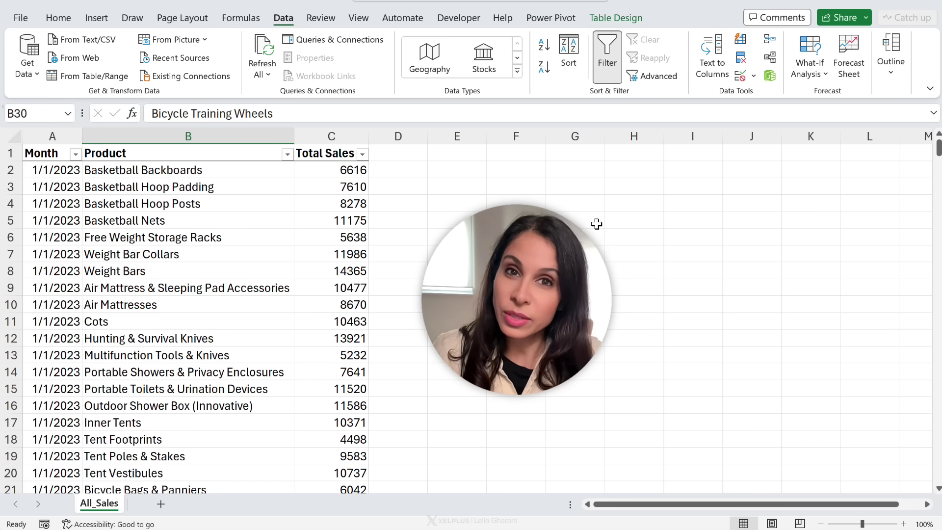
{"action": "left_click", "coordinate": [273, 256]}
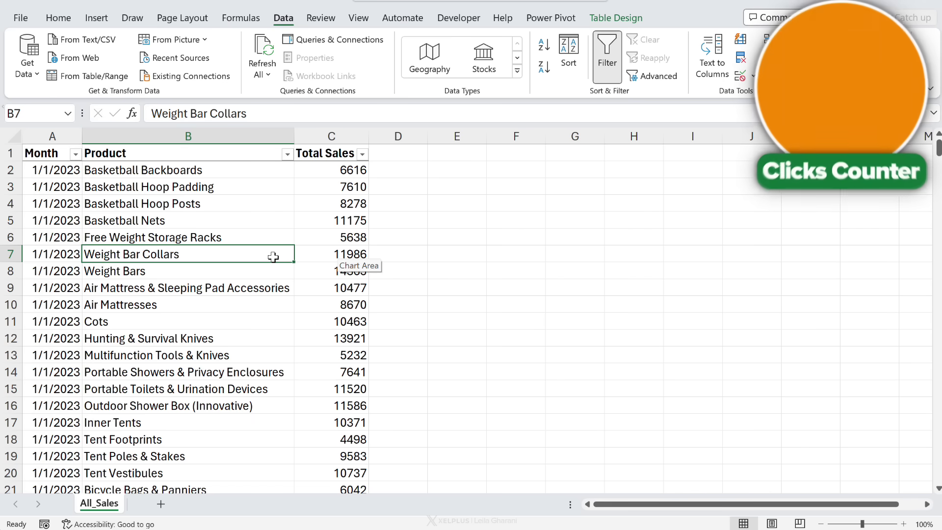
- Load the sales table into Power Query and add a Month Name column from the dates
{"action": "left_click", "coordinate": [95, 78]}
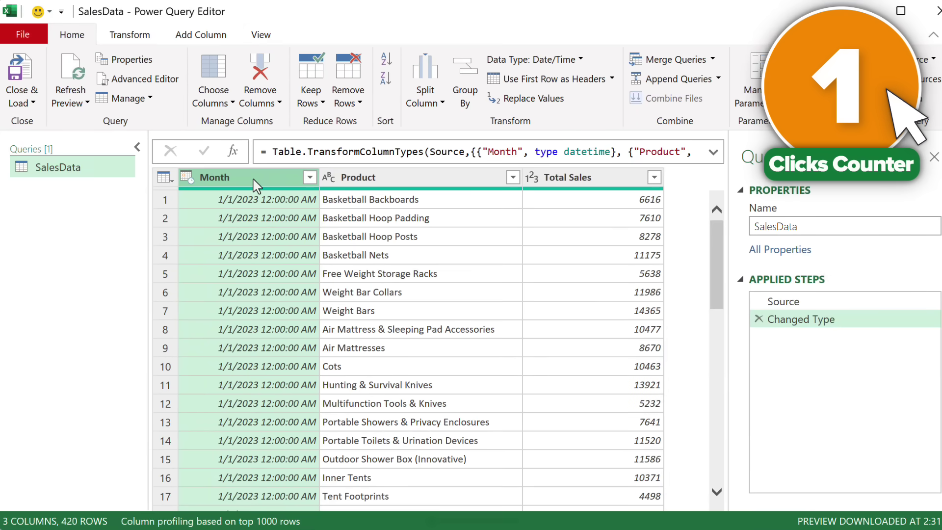
{"action": "left_click", "coordinate": [201, 35]}
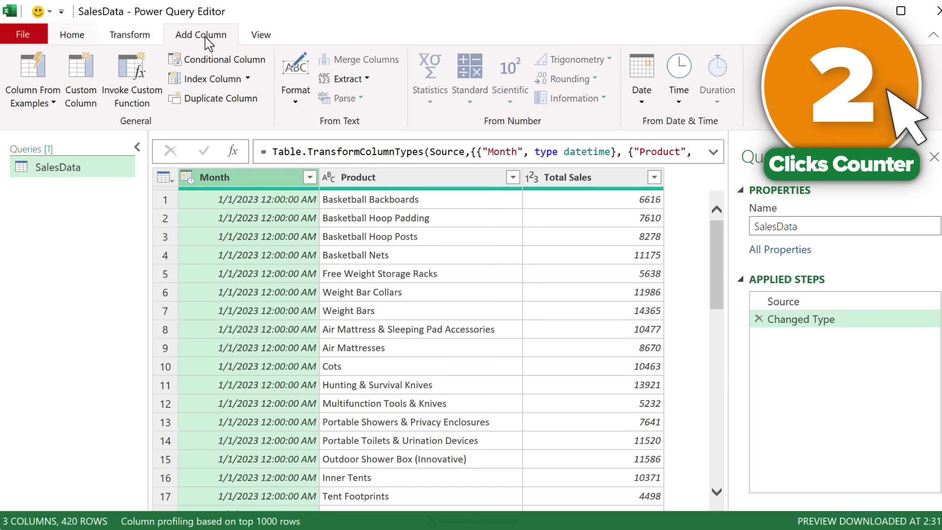
{"action": "left_click", "coordinate": [638, 96]}
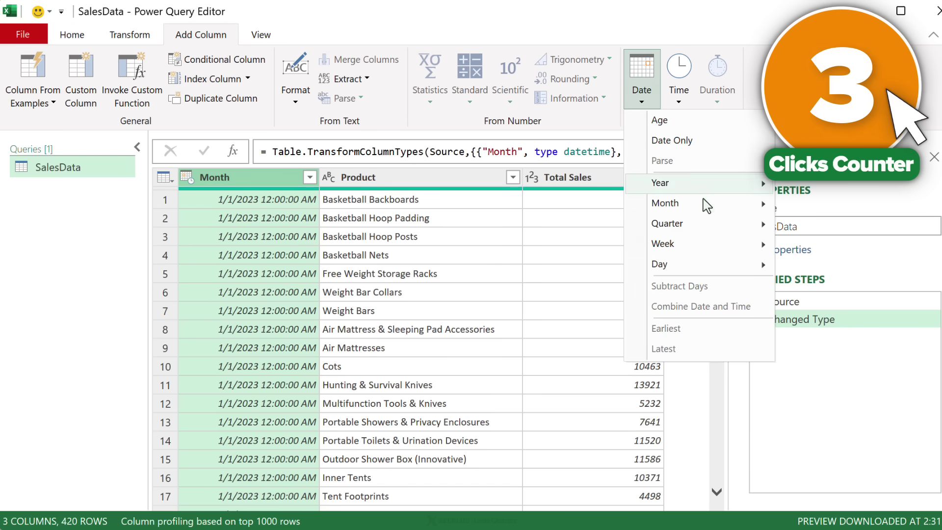
{"action": "mouse_move", "coordinate": [705, 204]}
{"action": "left_click", "coordinate": [819, 289]}
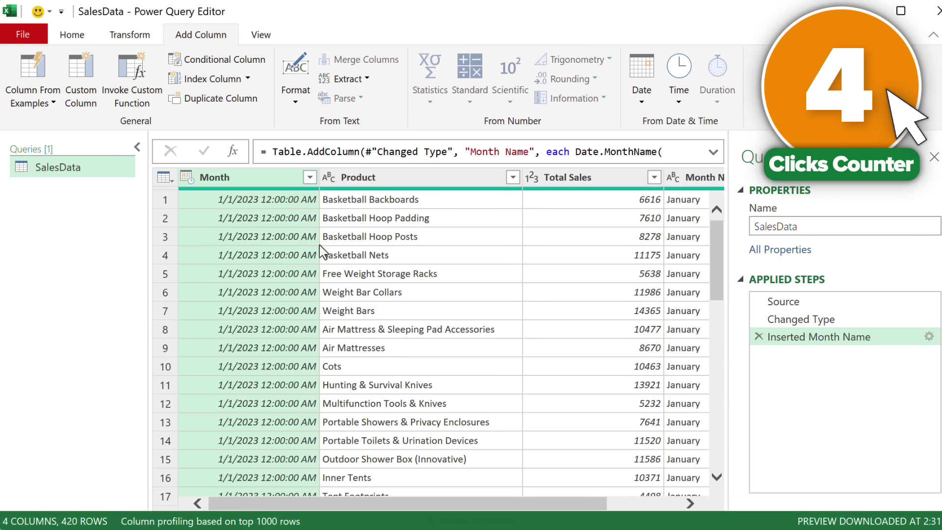
- Delete the original Month column and select the Month Name column
{"action": "left_click", "coordinate": [243, 179]}
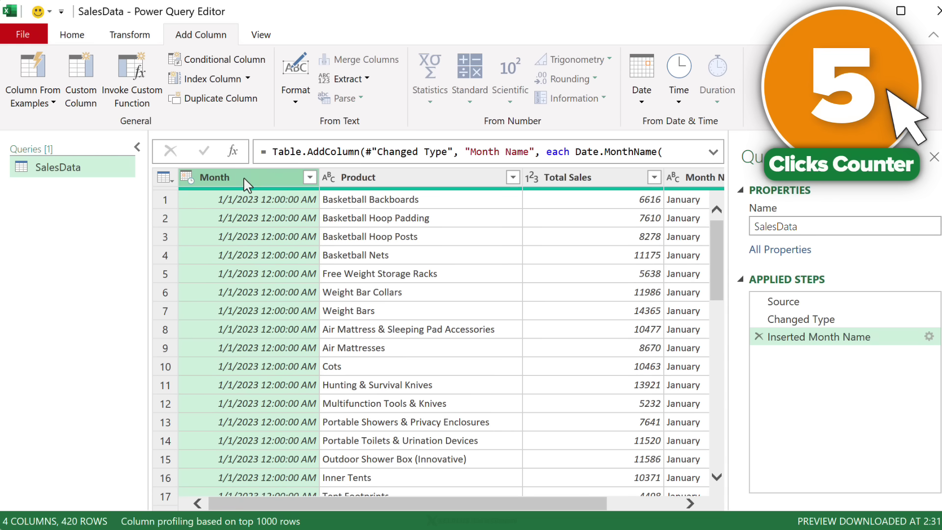
{"action": "key", "text": "Delete"}
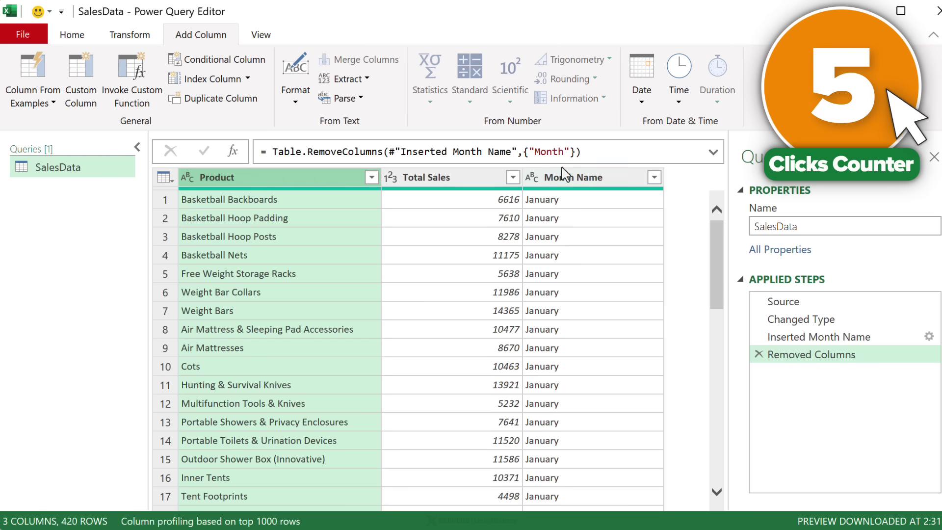
{"action": "left_click", "coordinate": [573, 177]}
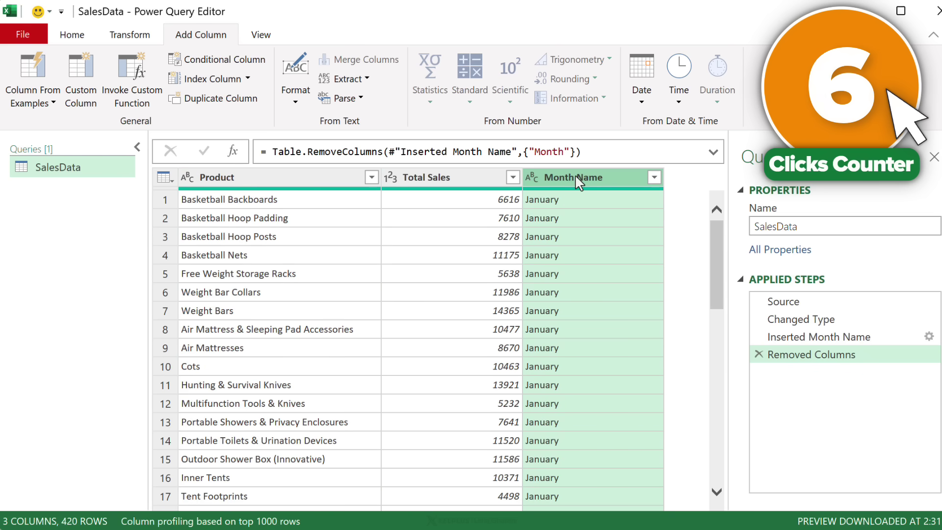
{"action": "left_click", "coordinate": [155, 38]}
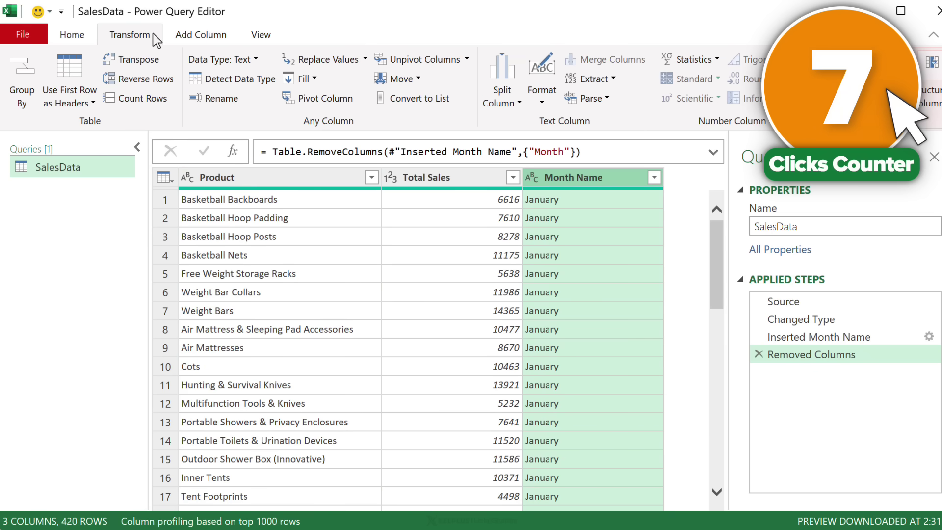
- Pivot Month Name into columns with Total Sales as values, then check row 7's monthly values
{"action": "left_click", "coordinate": [349, 101]}
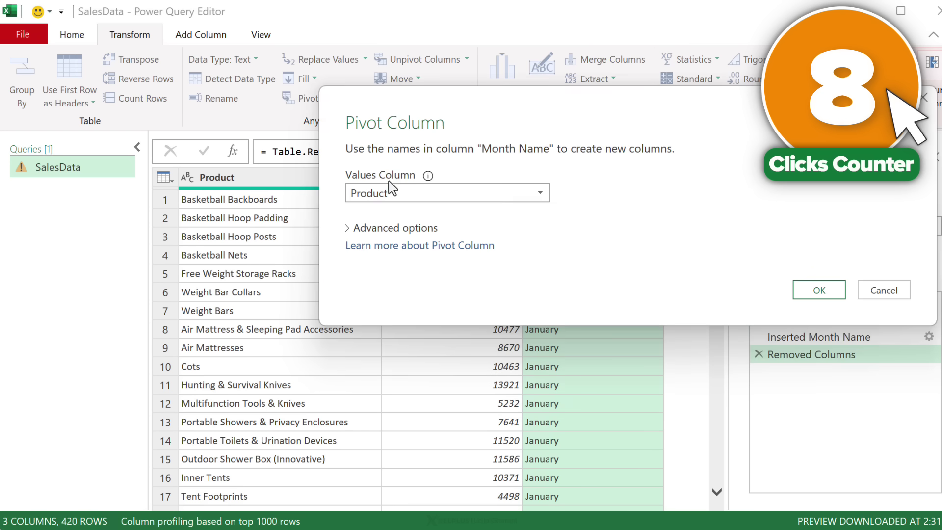
{"action": "left_click", "coordinate": [465, 196]}
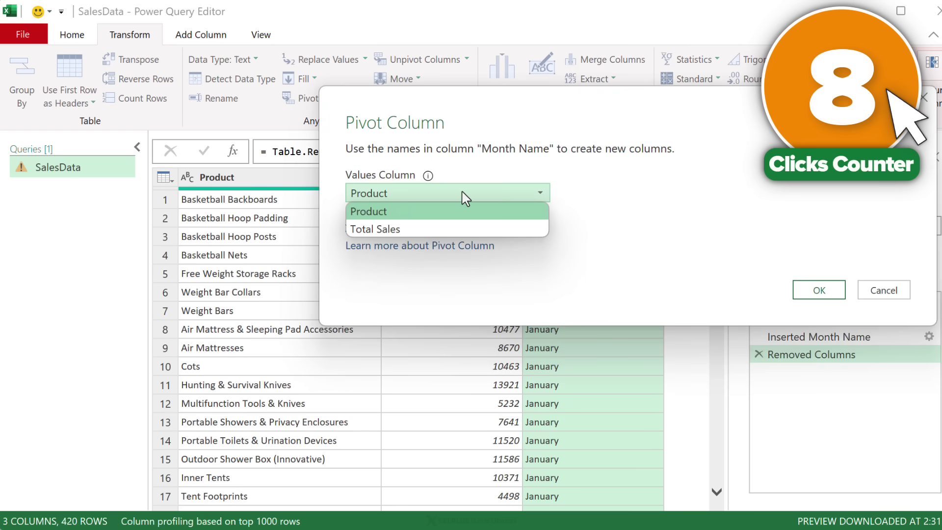
{"action": "left_click", "coordinate": [425, 229]}
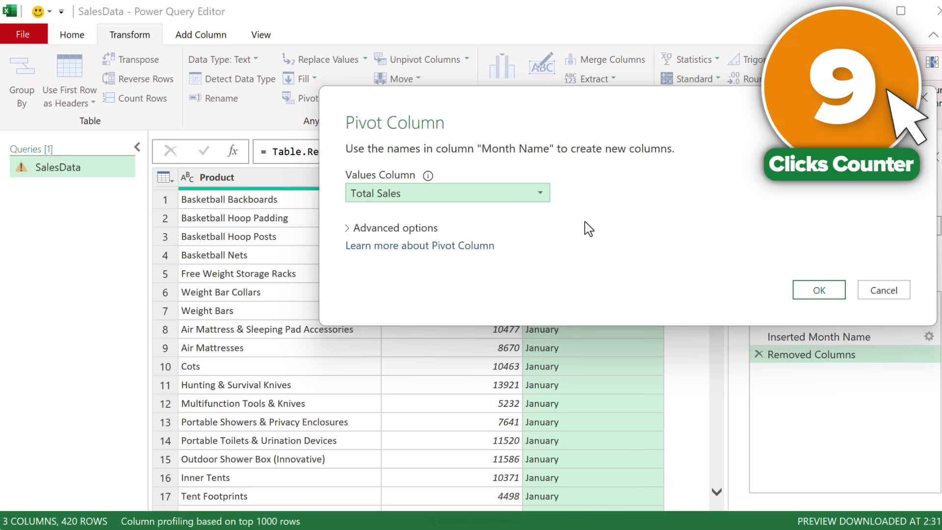
{"action": "left_click", "coordinate": [811, 295]}
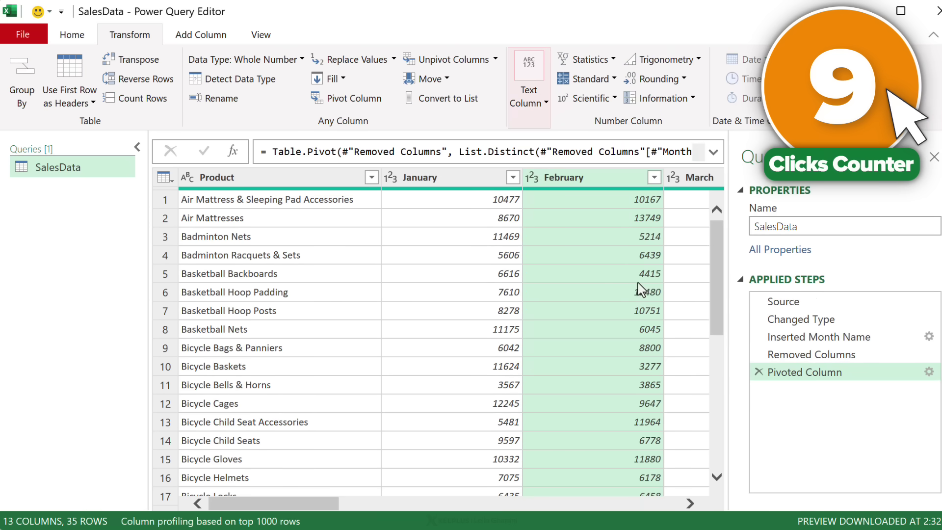
{"action": "left_click", "coordinate": [488, 314]}
{"action": "key", "text": "Right"}
{"action": "key", "text": "Right"}
{"action": "key", "text": "Right"}
{"action": "key", "text": "Right"}
{"action": "key", "text": "Right"}
{"action": "key", "text": "Right"}
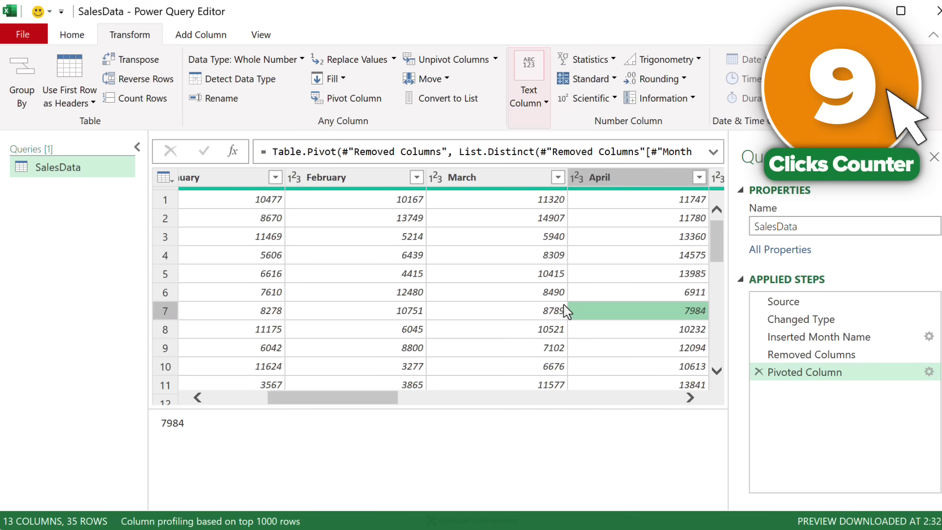
{"action": "key", "text": "Right"}
{"action": "key", "text": "Right"}
{"action": "key", "text": "Right"}
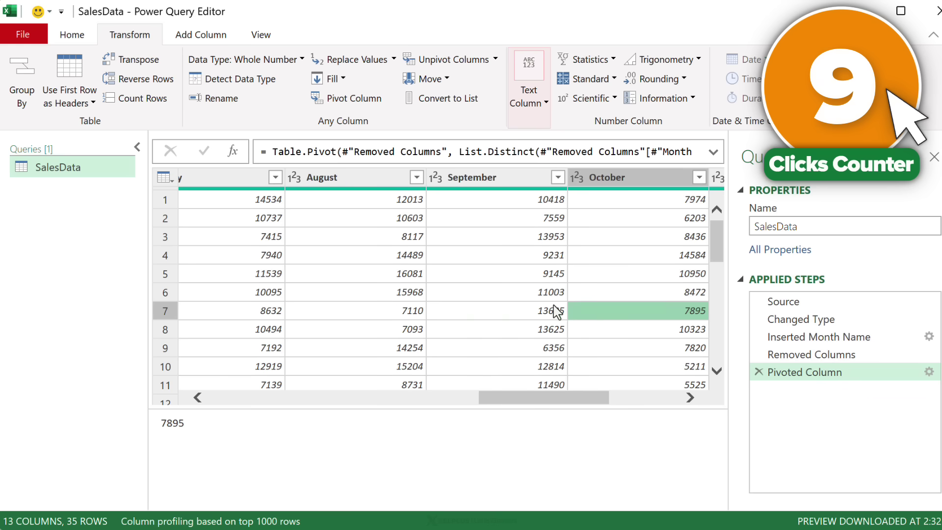
- Close & Load the pivoted query to a worksheet and set its table style to None
{"action": "left_click", "coordinate": [72, 35]}
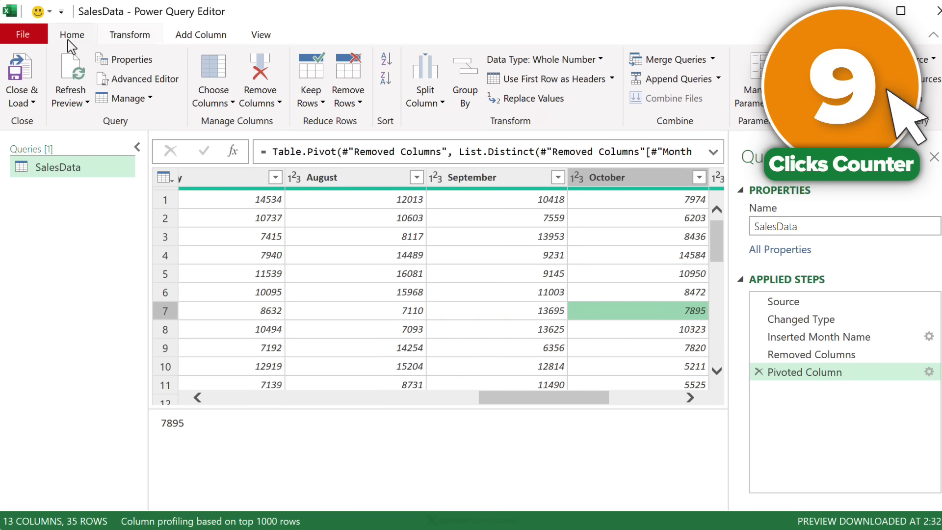
{"action": "left_click", "coordinate": [19, 79]}
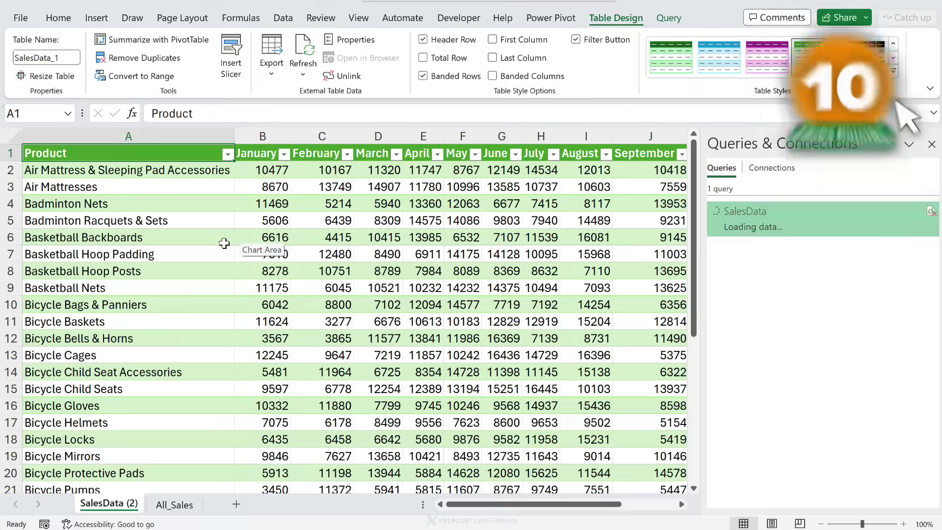
{"action": "left_click", "coordinate": [300, 204]}
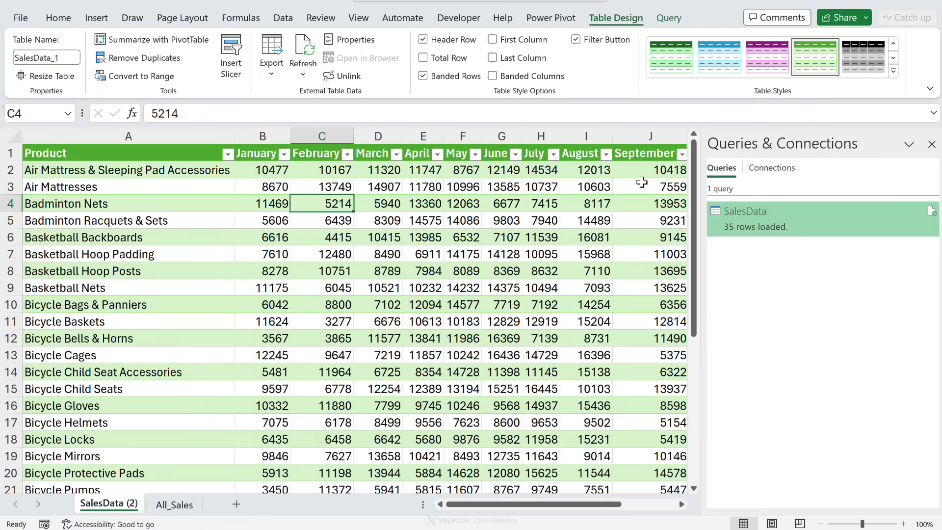
{"action": "left_click", "coordinate": [893, 70]}
{"action": "left_click", "coordinate": [678, 76]}
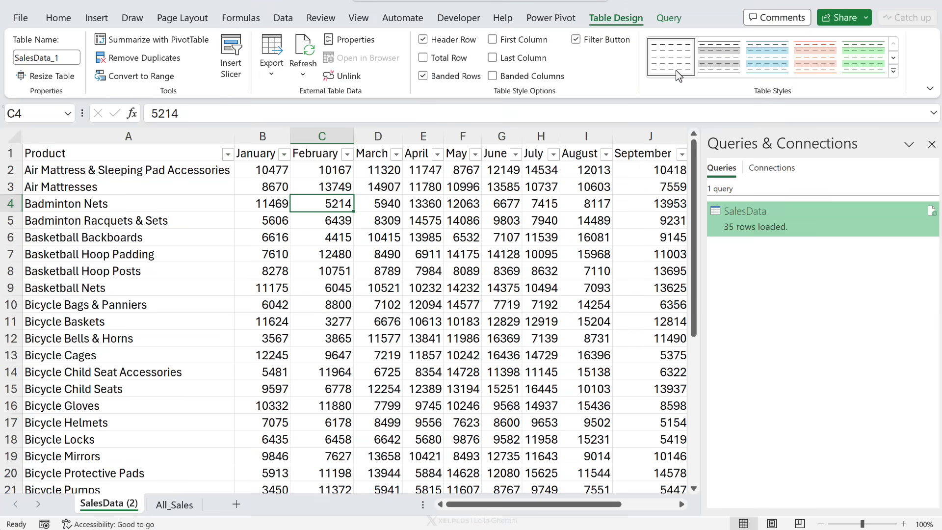
- Check row 5's monthly values, peek at the All_Sales sheet and return to SalesData (2)
{"action": "left_click", "coordinate": [441, 216]}
{"action": "key", "text": "Right"}
{"action": "key", "text": "Right"}
{"action": "key", "text": "Right"}
{"action": "key", "text": "Right"}
{"action": "key", "text": "Right"}
{"action": "key", "text": "Right"}
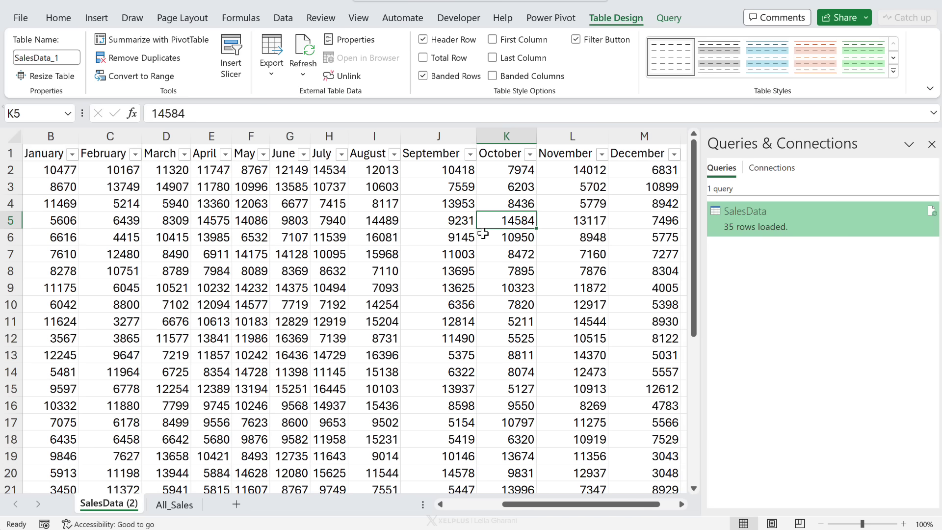
{"action": "key", "text": "Left"}
{"action": "key", "text": "Left"}
{"action": "key", "text": "Left"}
{"action": "key", "text": "Left"}
{"action": "key", "text": "Left"}
{"action": "key", "text": "Left"}
{"action": "key", "text": "Left"}
{"action": "key", "text": "Left"}
{"action": "key", "text": "Left"}
{"action": "key", "text": "Left"}
{"action": "left_click", "coordinate": [170, 509]}
{"action": "left_click", "coordinate": [114, 504]}
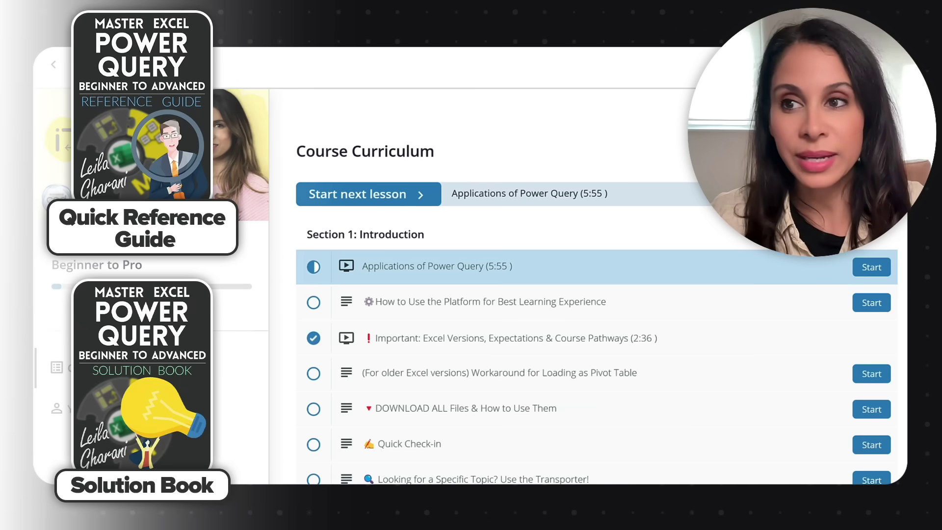
- Scroll through the course curriculum and the Transporter lesson's course outline agenda
{"action": "scroll", "coordinate": [543, 246], "scroll_direction": "down", "scroll_amount": 13}
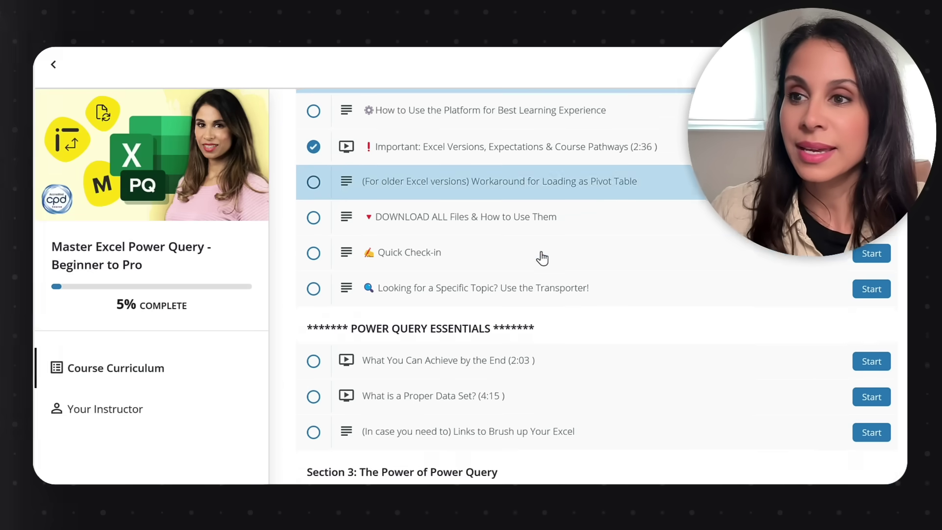
{"action": "scroll", "coordinate": [536, 264], "scroll_direction": "down", "scroll_amount": 13}
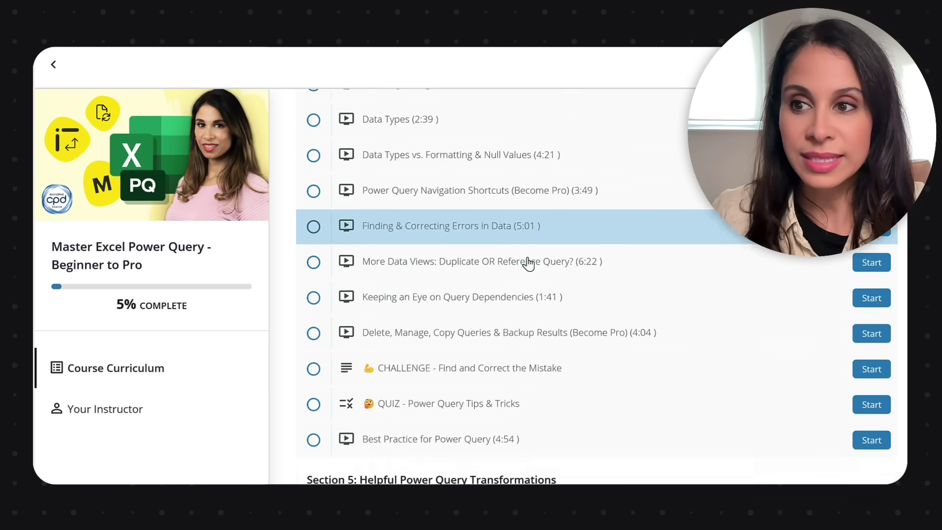
{"action": "scroll", "coordinate": [510, 207], "scroll_direction": "down", "scroll_amount": 8}
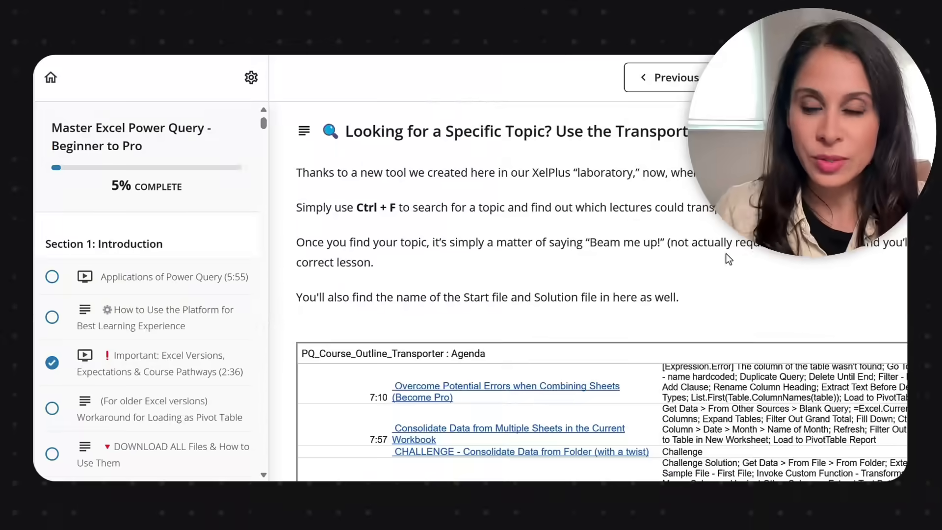
{"action": "scroll", "coordinate": [731, 270], "scroll_direction": "down", "scroll_amount": 4}
{"action": "scroll", "coordinate": [735, 280], "scroll_direction": "down", "scroll_amount": 5}
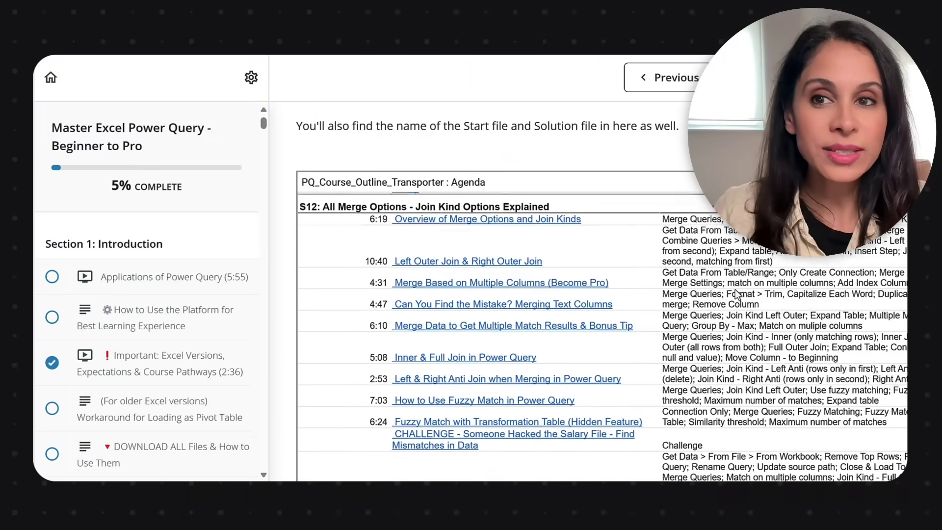
{"action": "scroll", "coordinate": [735, 293], "scroll_direction": "up", "scroll_amount": 15}
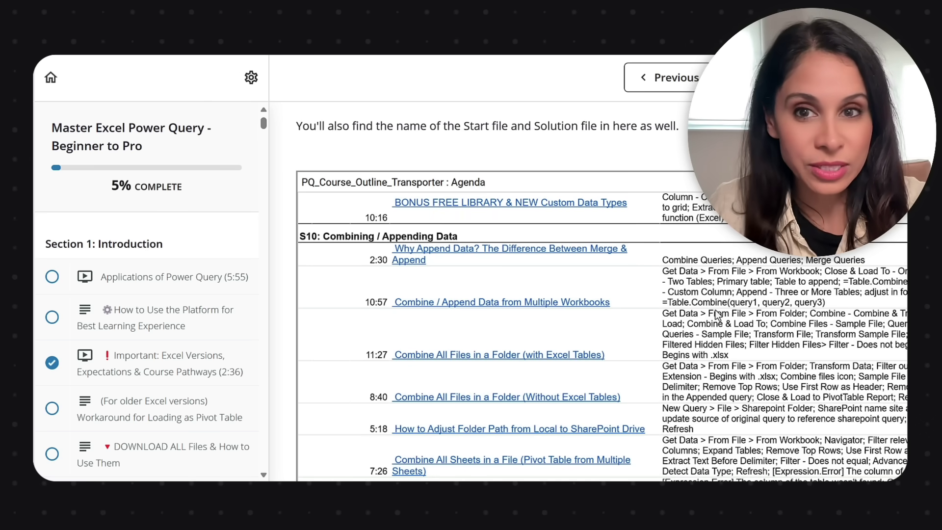
- Search the course agenda for 'pivot col' and step through its 7 matches to S16's Advanced Pivot Techniques lesson
{"action": "key", "text": "ctrl+f"}
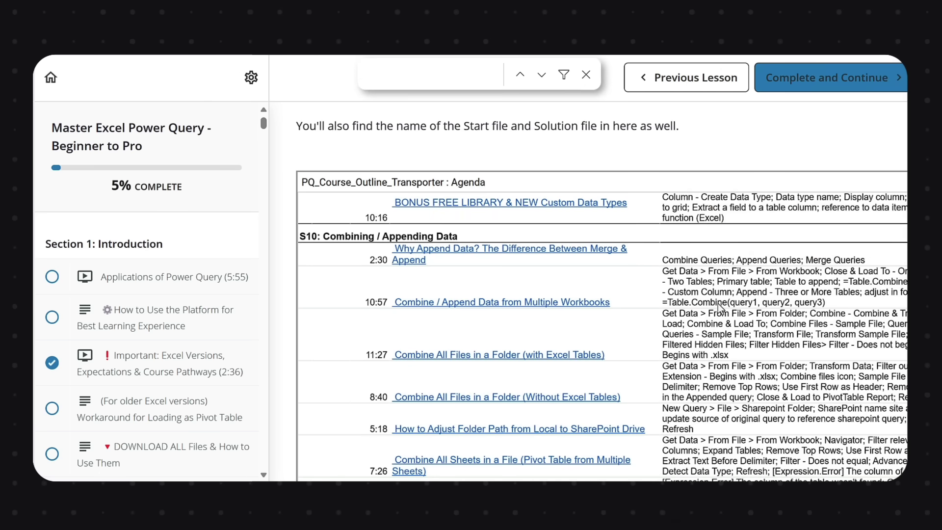
{"action": "type", "text": "pivot column"}
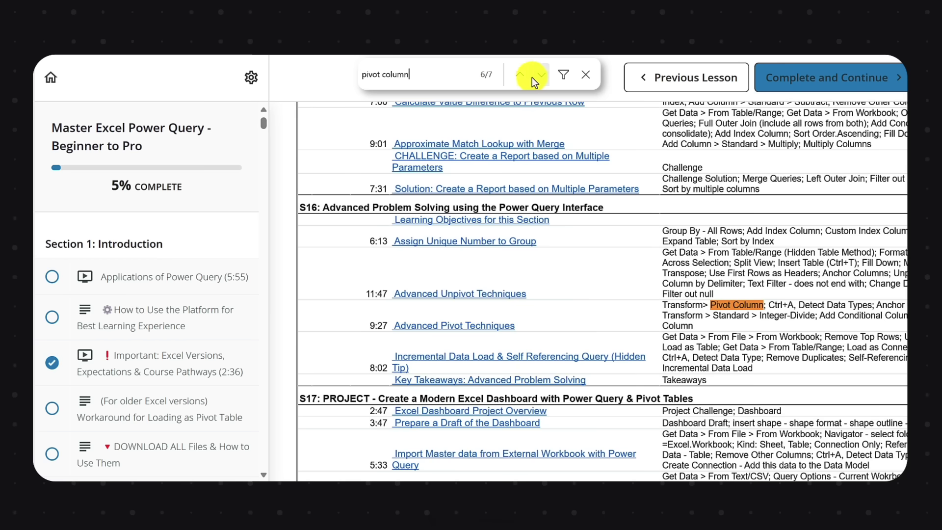
{"action": "left_click", "coordinate": [516, 76]}
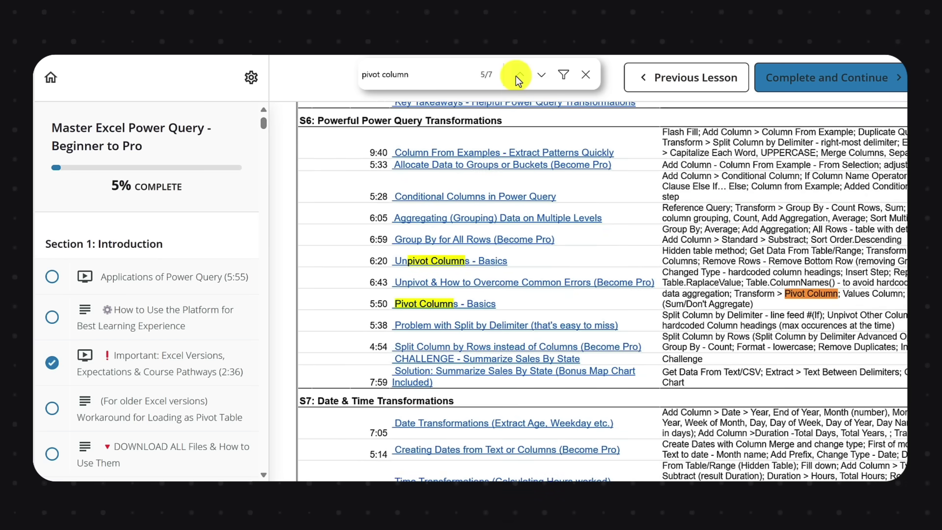
{"action": "left_click", "coordinate": [517, 76]}
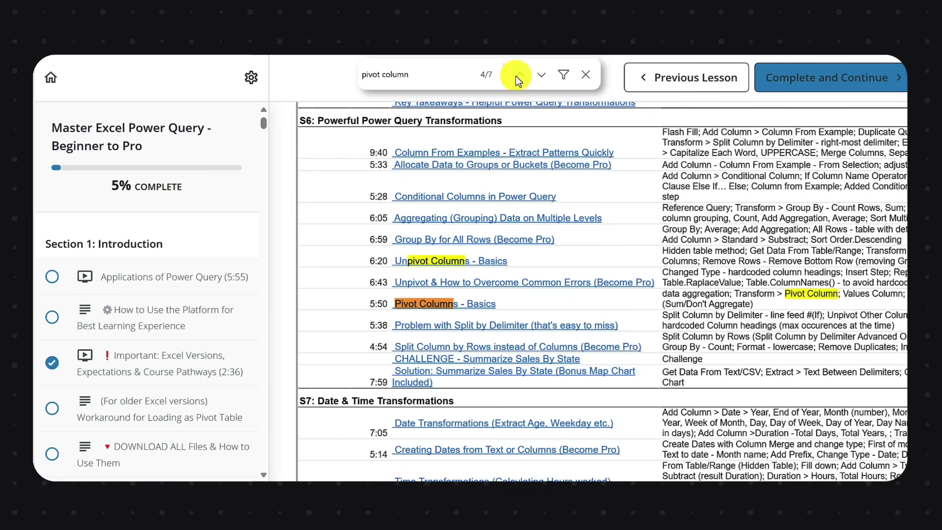
{"action": "left_click", "coordinate": [516, 76]}
{"action": "left_click", "coordinate": [517, 76]}
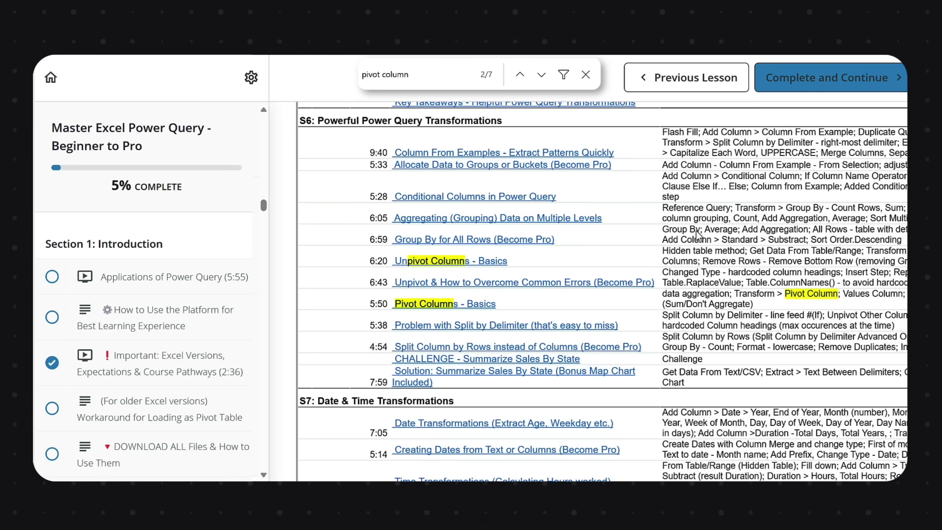
{"action": "left_click", "coordinate": [517, 80]}
{"action": "left_click", "coordinate": [518, 80]}
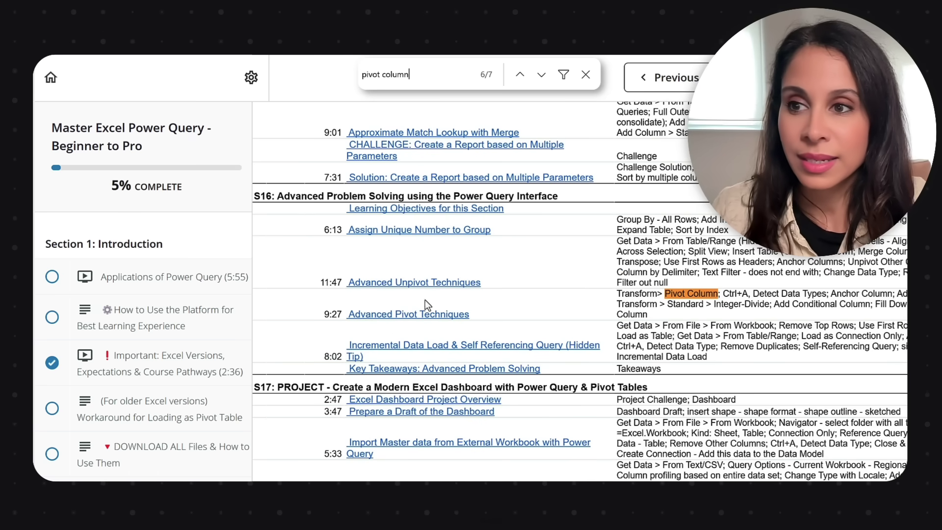
- Open and play the 9:27 Advanced Pivot Techniques lesson, then scroll down to its 41 comments
{"action": "left_click", "coordinate": [457, 319]}
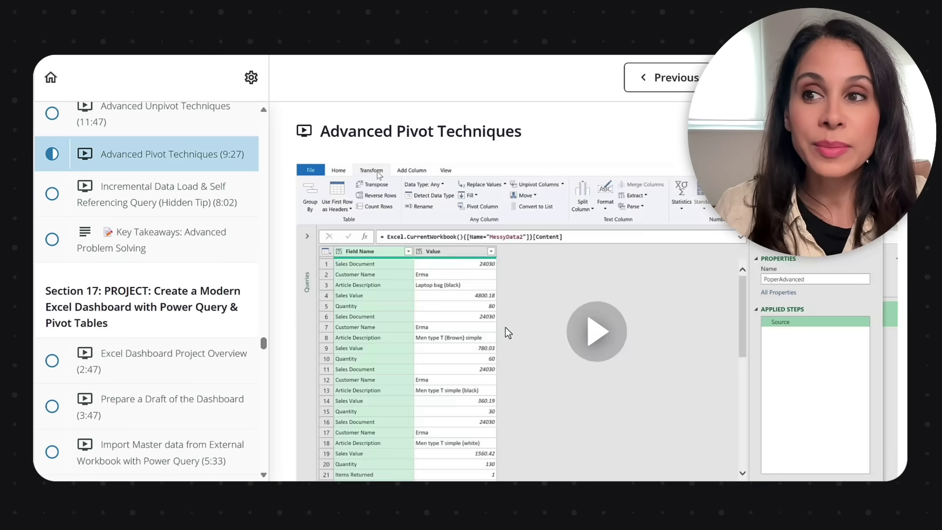
{"action": "left_click", "coordinate": [555, 338]}
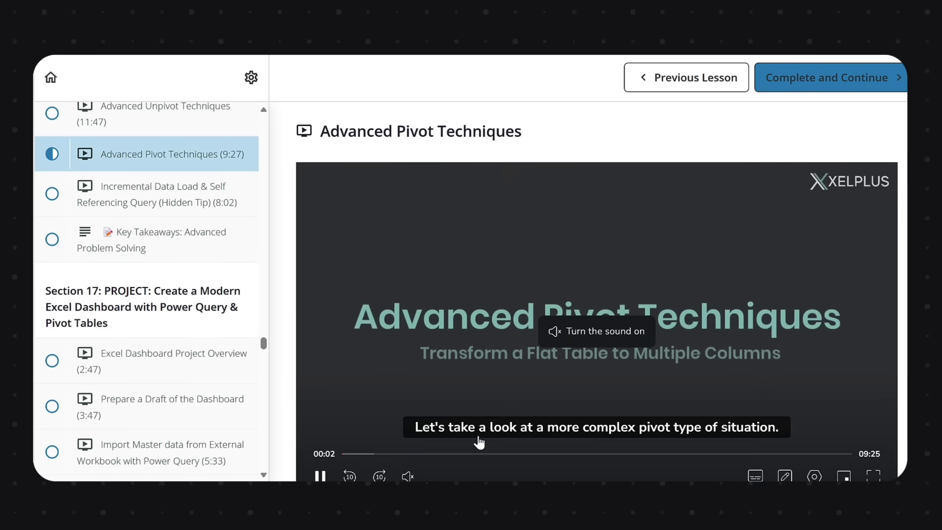
{"action": "scroll", "coordinate": [388, 454], "scroll_direction": "down", "scroll_amount": 2}
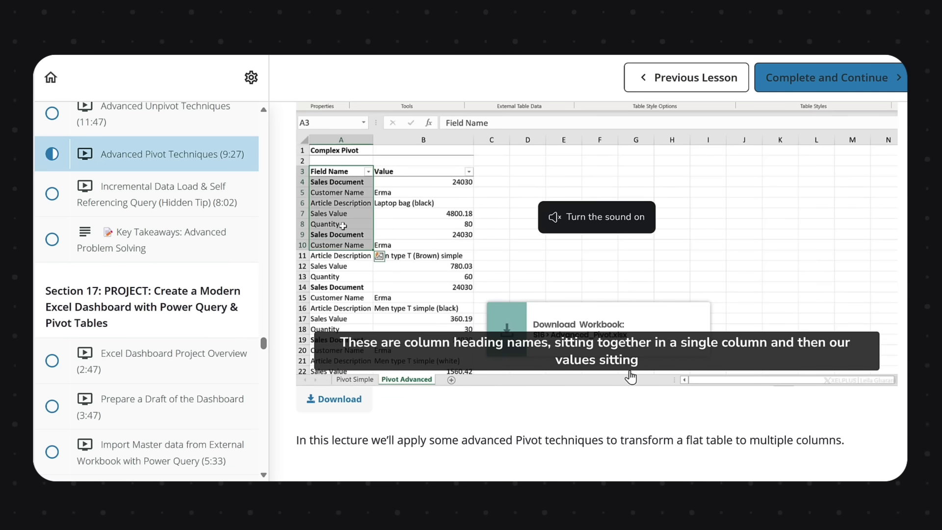
{"action": "scroll", "coordinate": [631, 378], "scroll_direction": "down", "scroll_amount": 10}
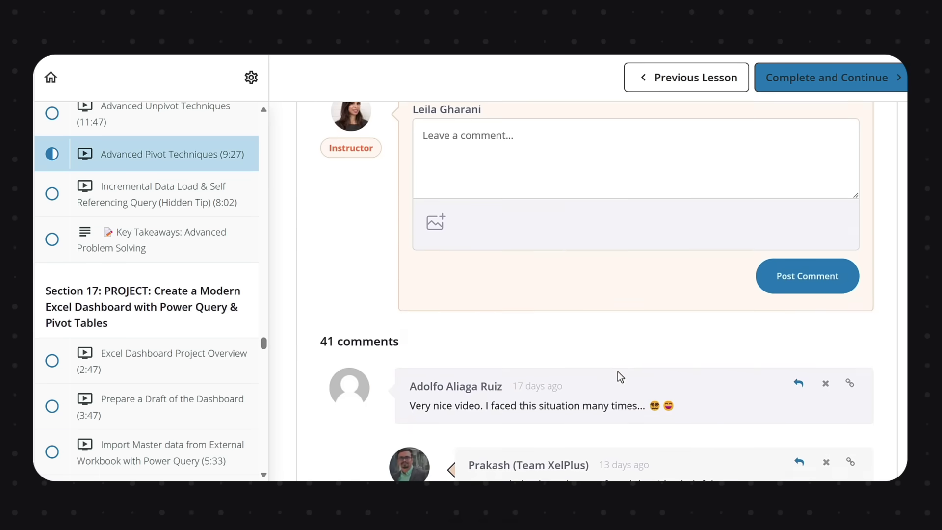
{"action": "scroll", "coordinate": [617, 372], "scroll_direction": "down", "scroll_amount": 1}
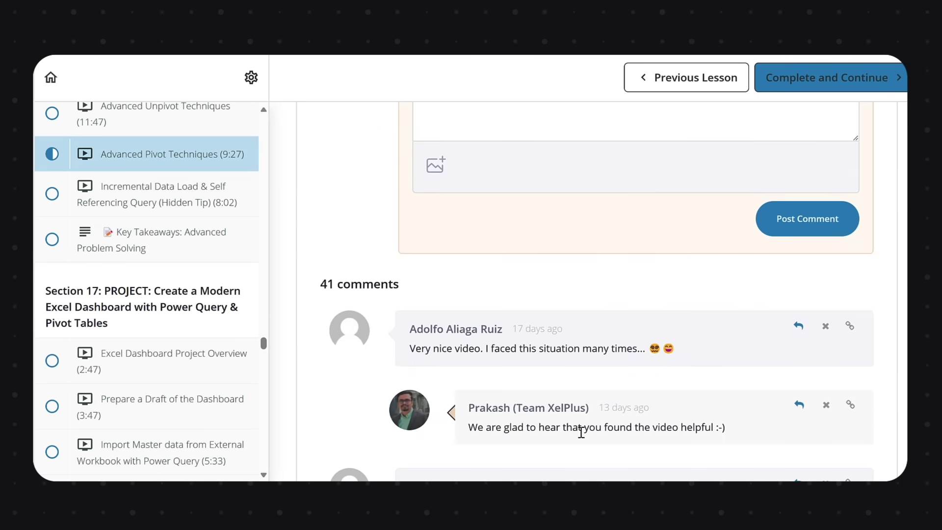